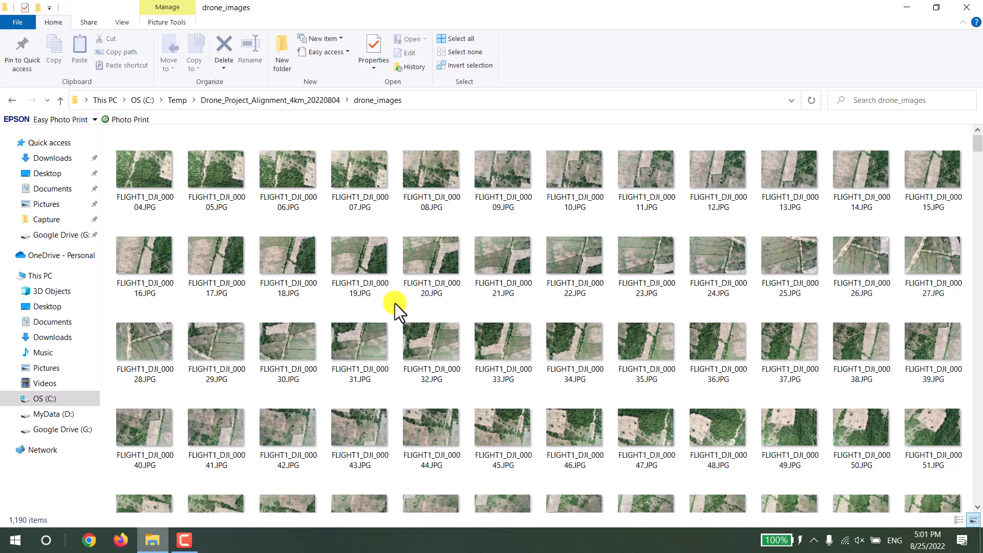
Launch Pix4Dreact and dismiss its welcome notice with the release changes
left_click(15, 541)
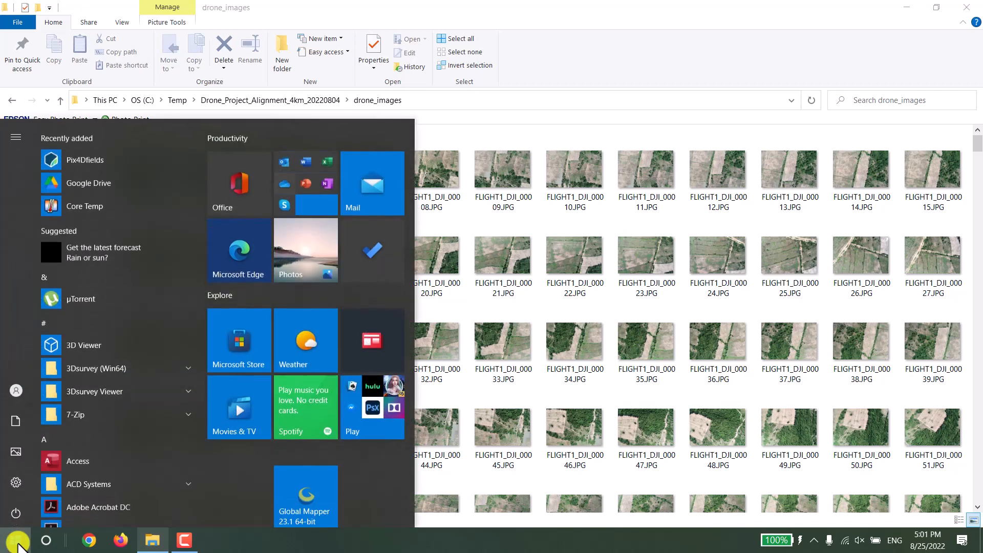
type("pi")
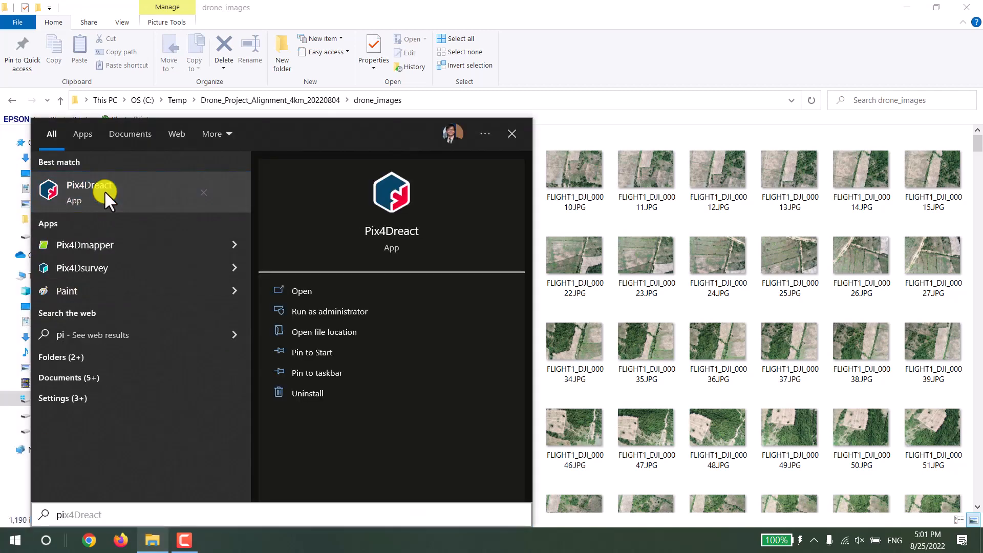
left_click(104, 191)
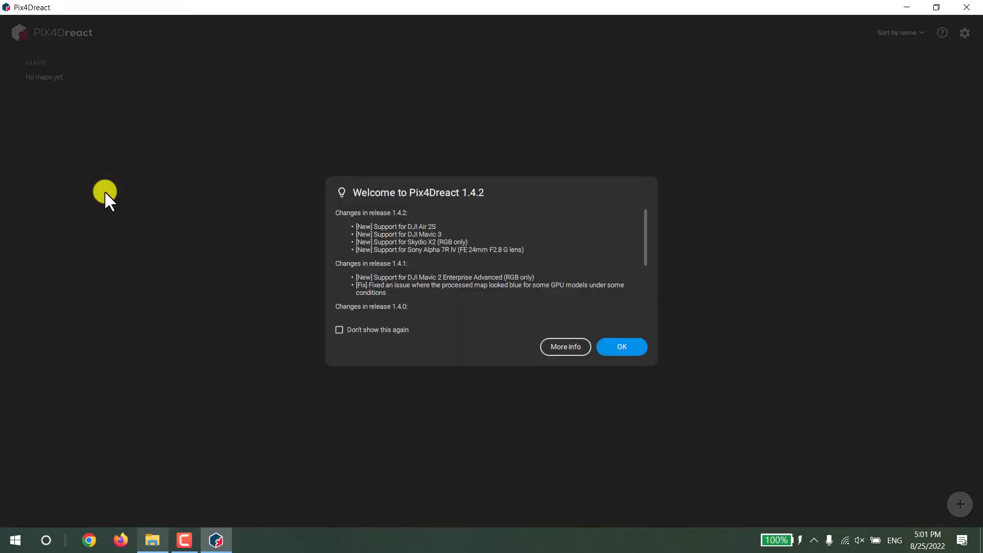
left_click(615, 343)
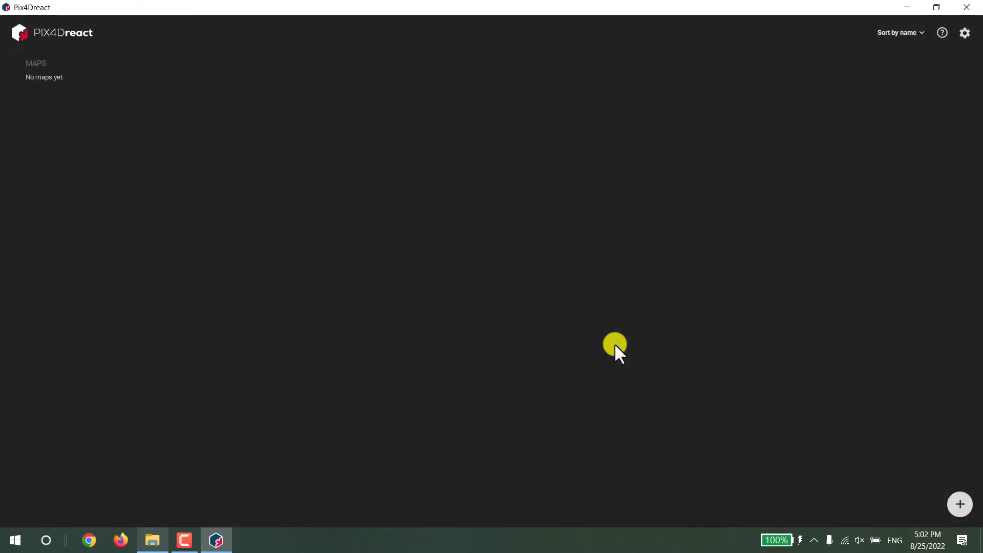
Create a new map and import the image folder drone_images from C:\Temp\Drone_Project_Alignment_4km_20220804
left_click(946, 502)
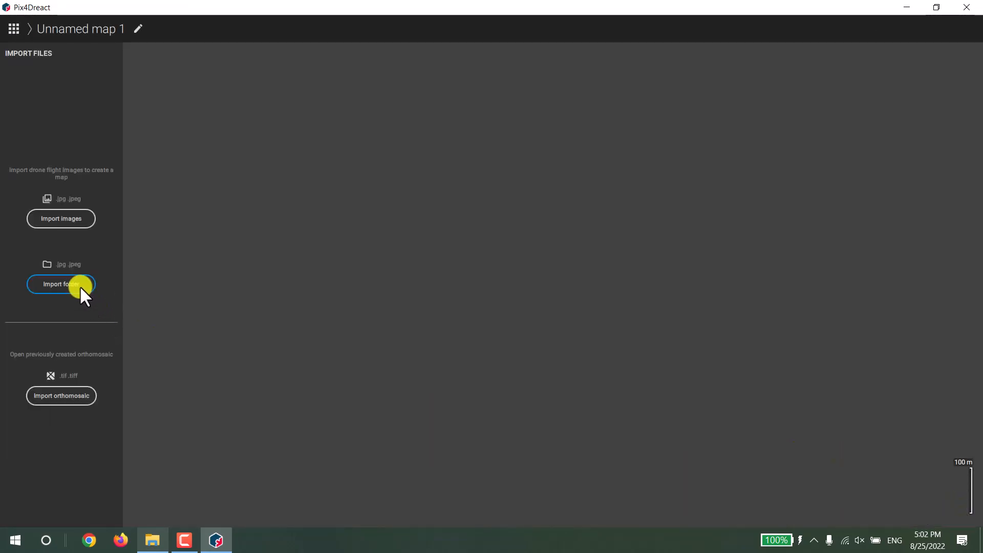
left_click(80, 286)
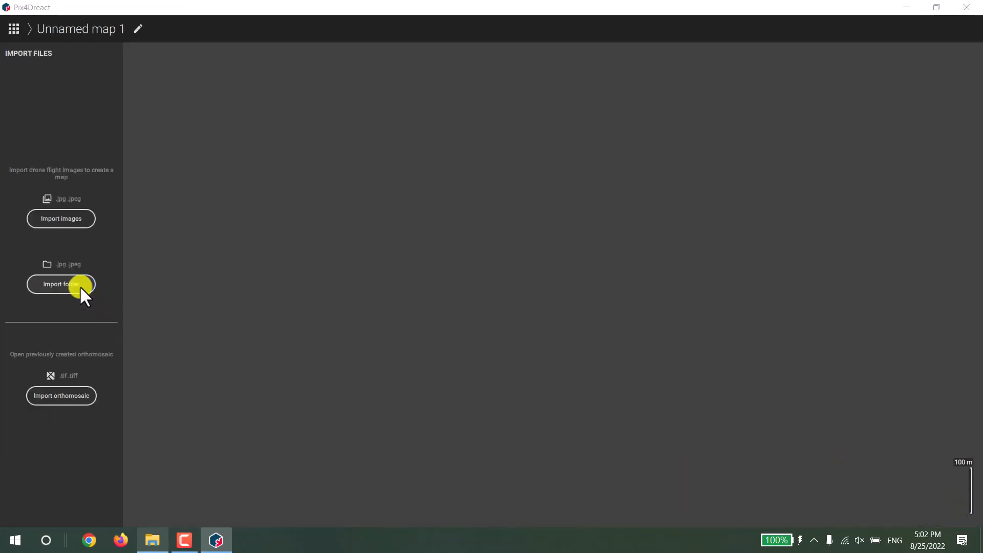
left_click(54, 218)
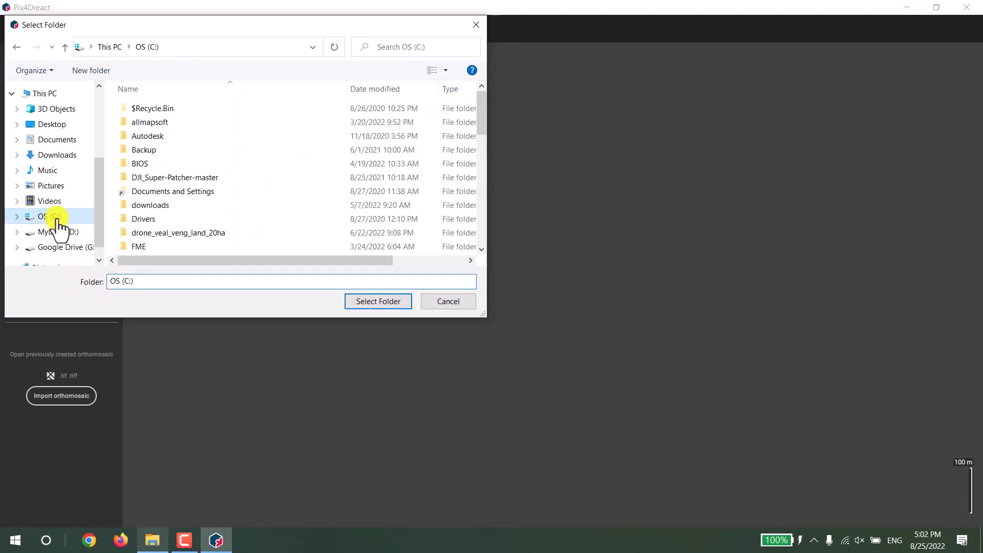
scroll(216, 202, "down", 5)
scroll(162, 158, "down", 2)
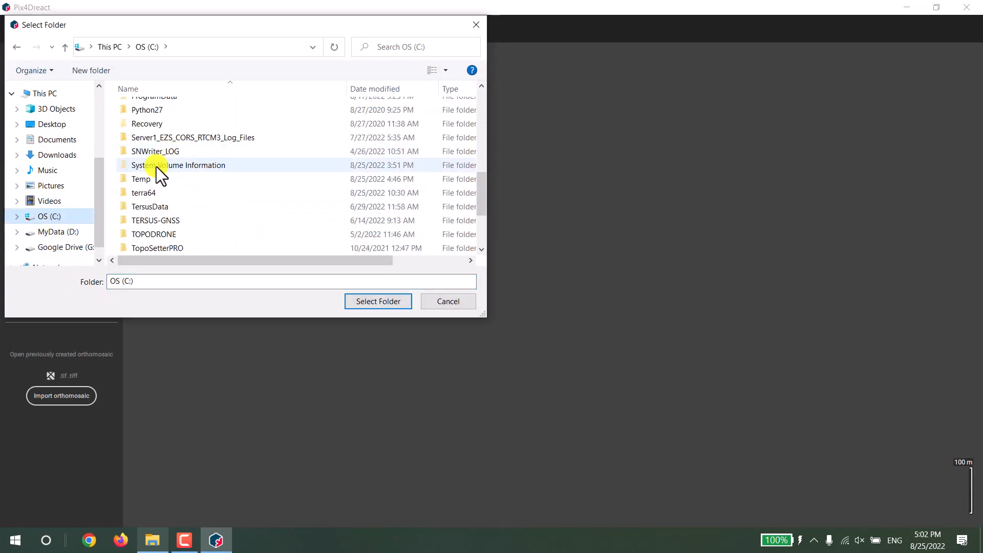
double_click(153, 178)
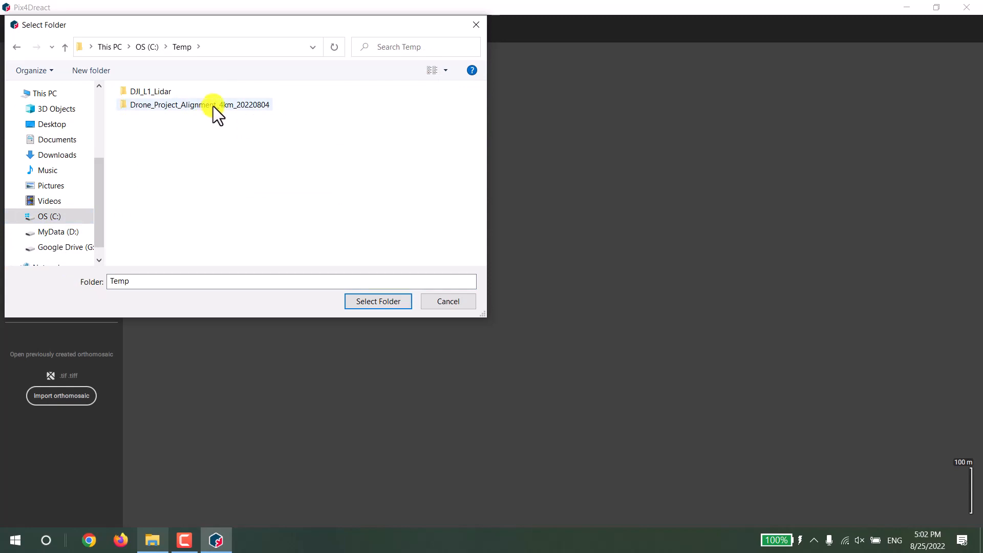
double_click(212, 106)
left_click(170, 93)
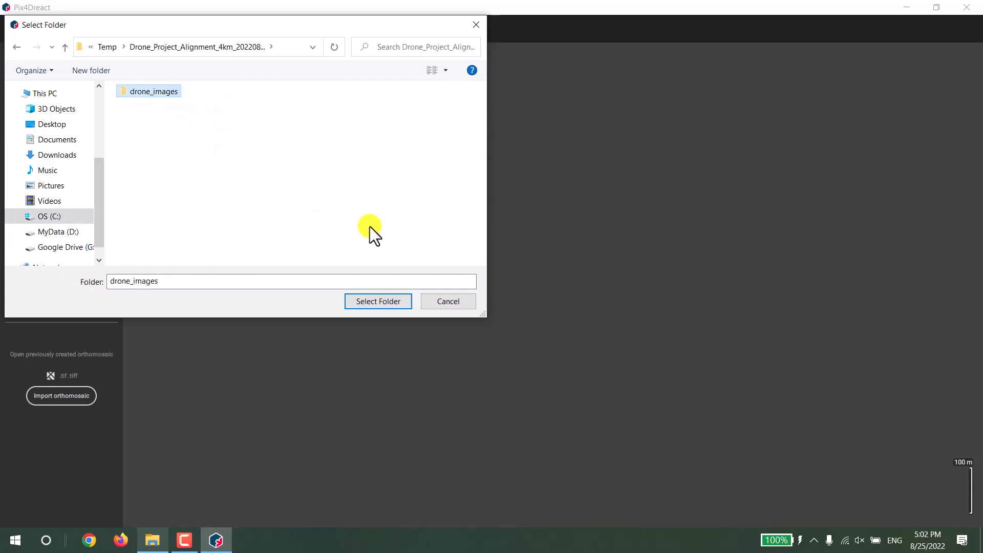
left_click(365, 301)
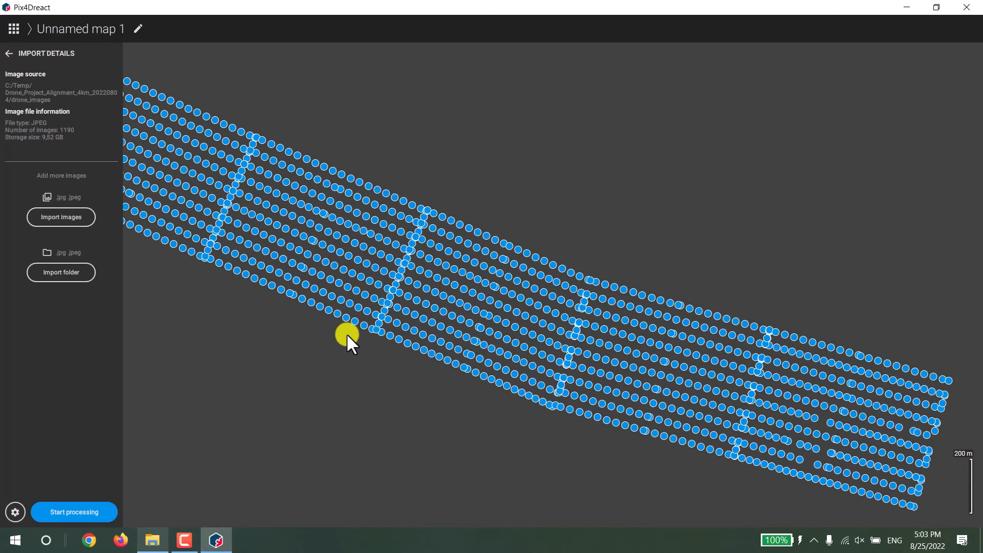
Rename the map as Orthophotomap_4kmx500m and process its images without limiting the output resolution
scroll(354, 352, "down", 3)
left_click_drag(332, 355, 441, 362)
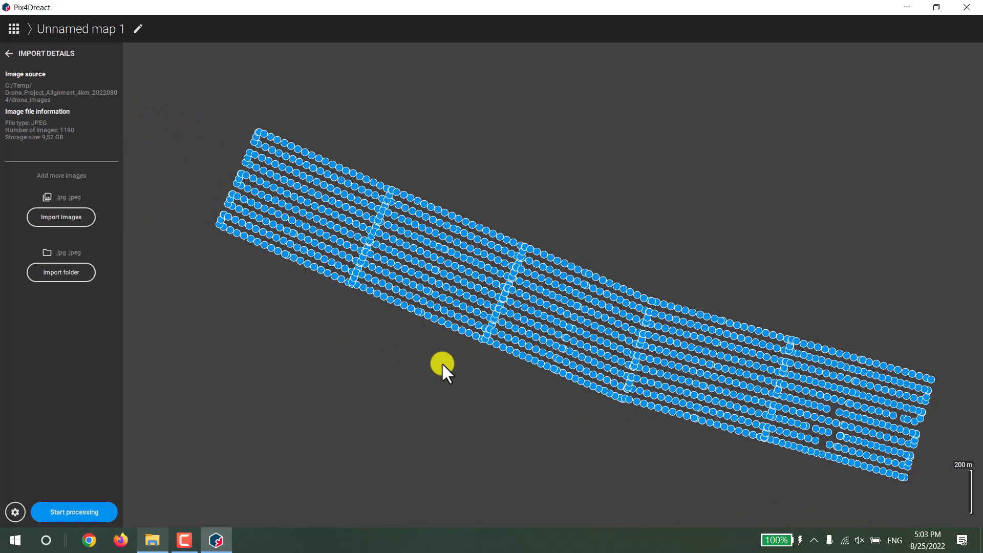
scroll(432, 357, "down", 3)
scroll(432, 356, "up", 1)
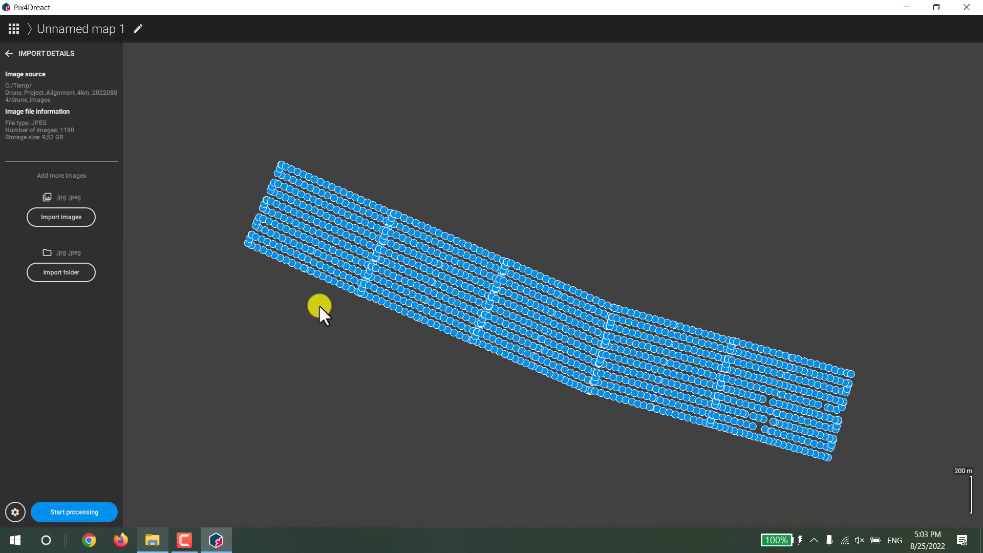
left_click(136, 28)
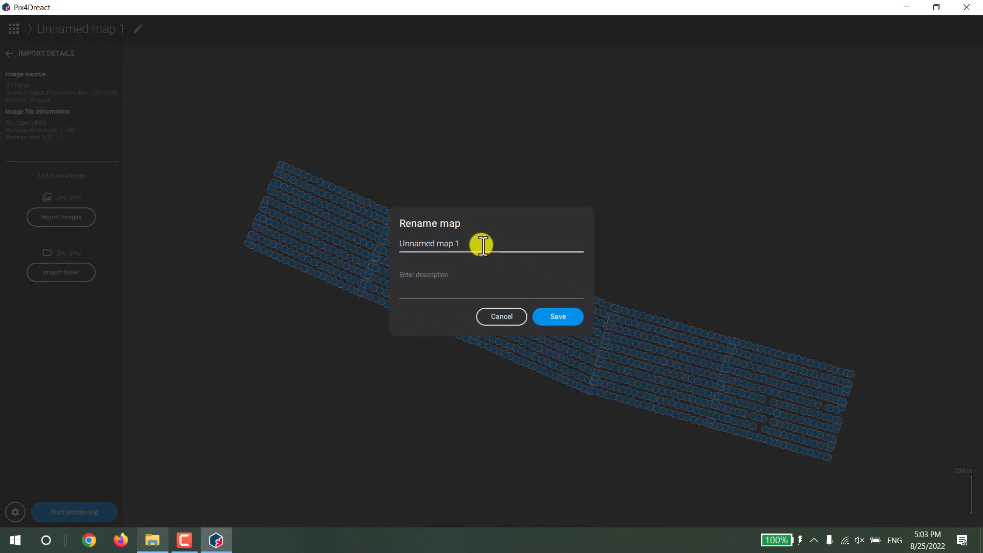
left_click_drag(478, 245, 383, 300)
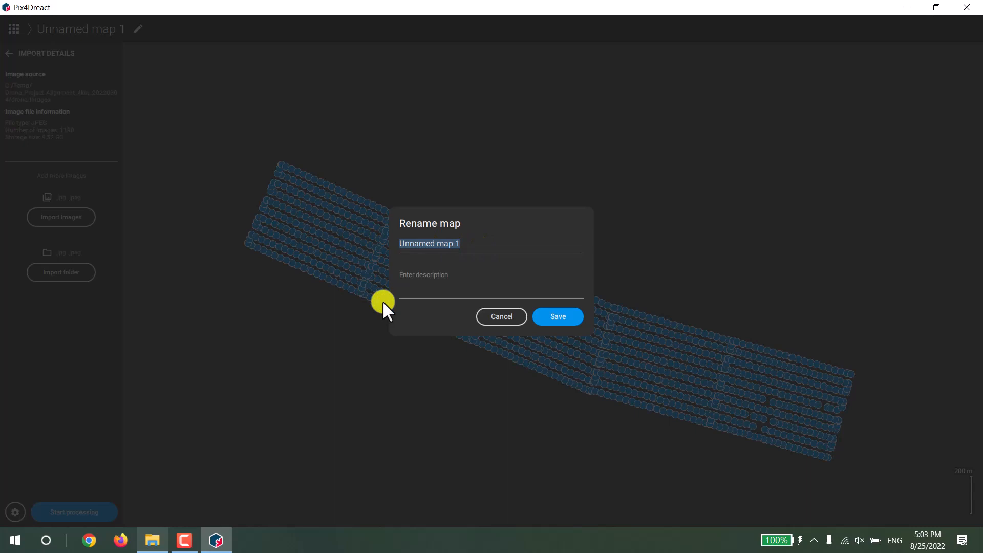
type("Ortho")
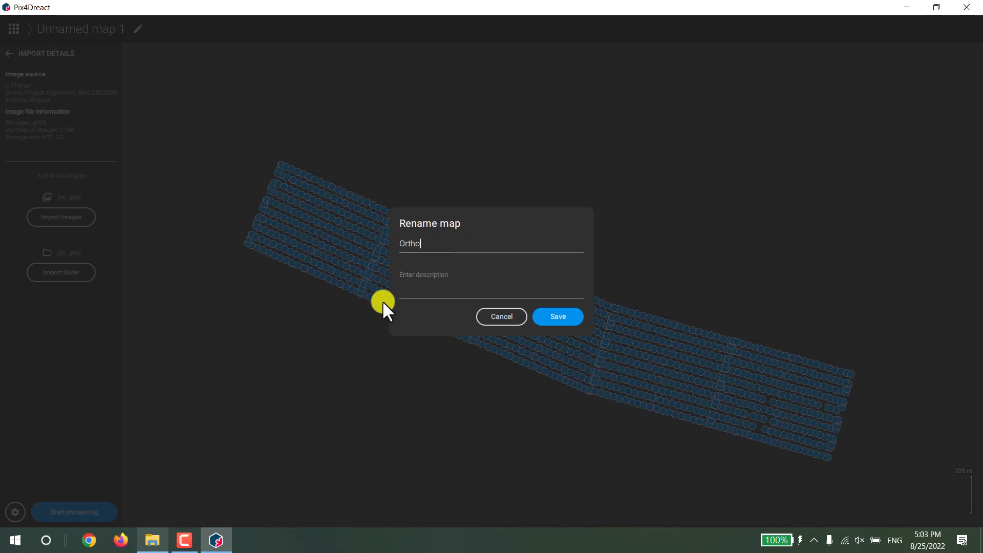
type("photomap_4kmx500m")
left_click(566, 315)
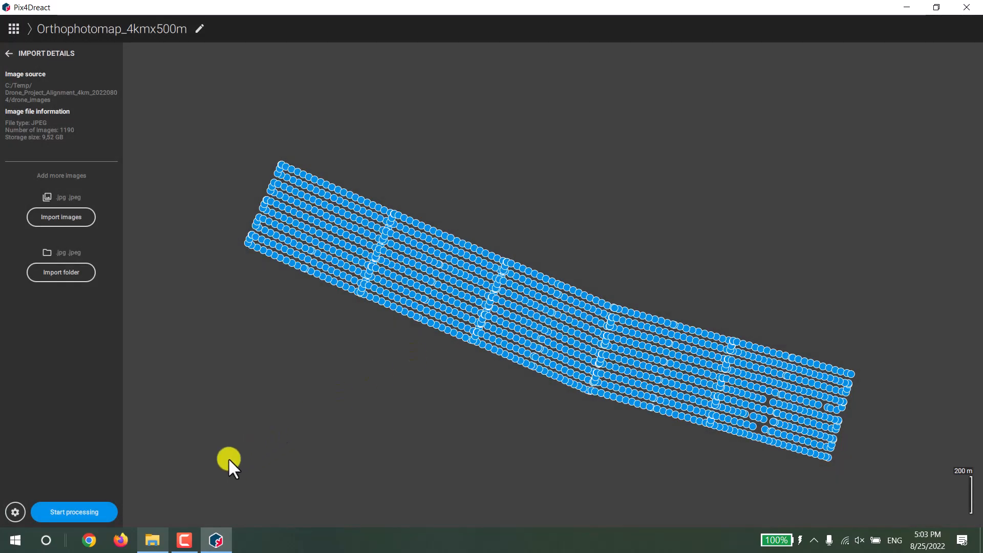
left_click(85, 512)
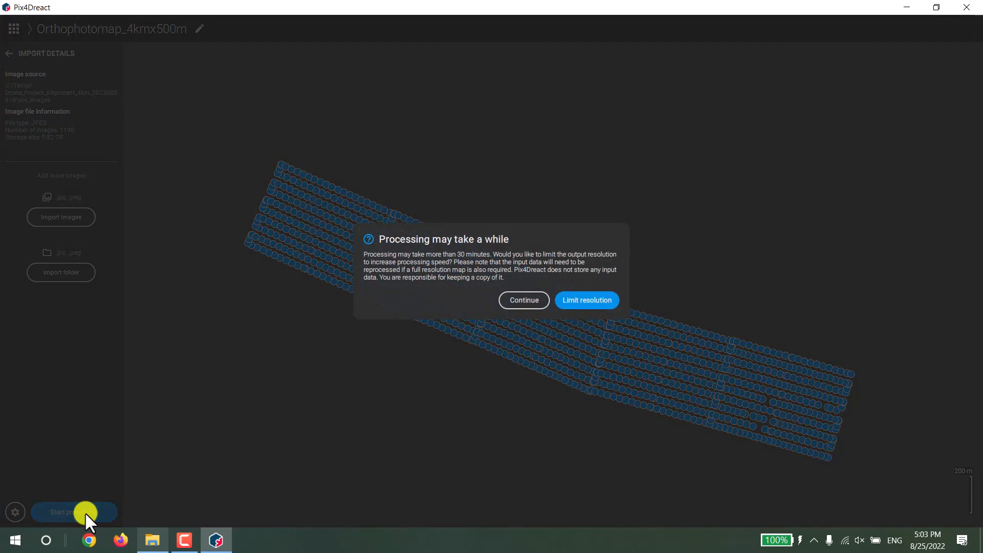
left_click(522, 299)
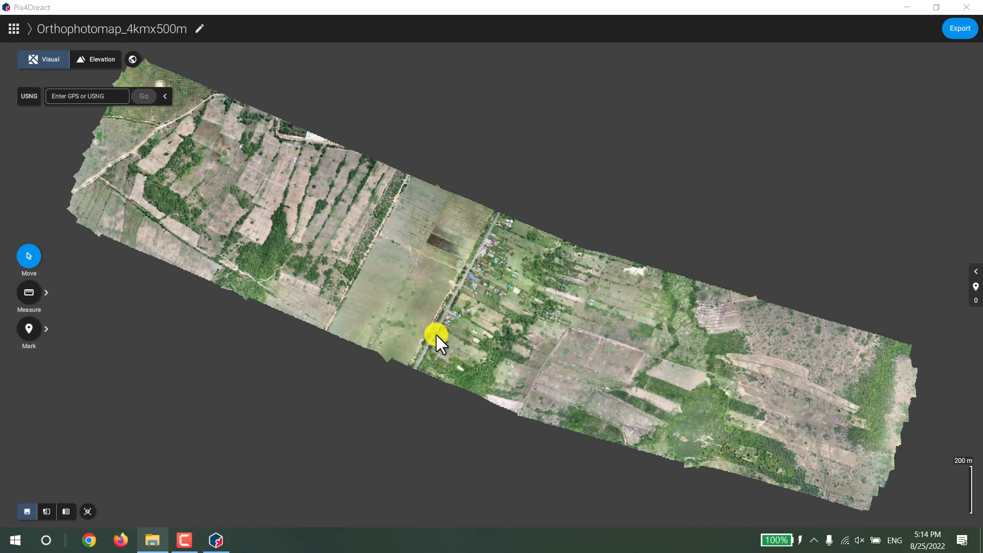
Export only the Visual layer as GeoTIFF with no overviews at 100% image scale into the Drone_Project_Alignment_4km_20220804 folder
scroll(205, 214, "up", 5)
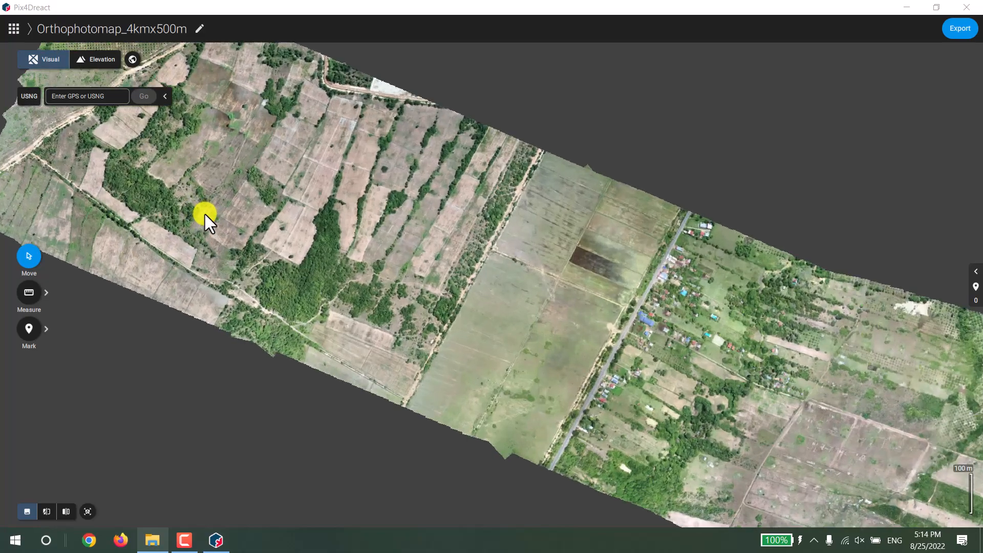
scroll(205, 214, "up", 3)
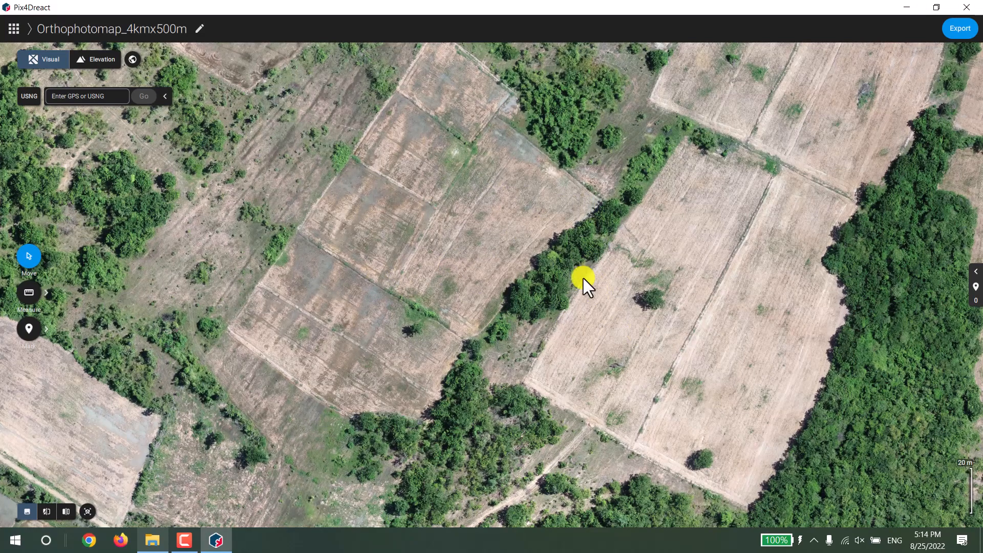
scroll(546, 224, "down", 8)
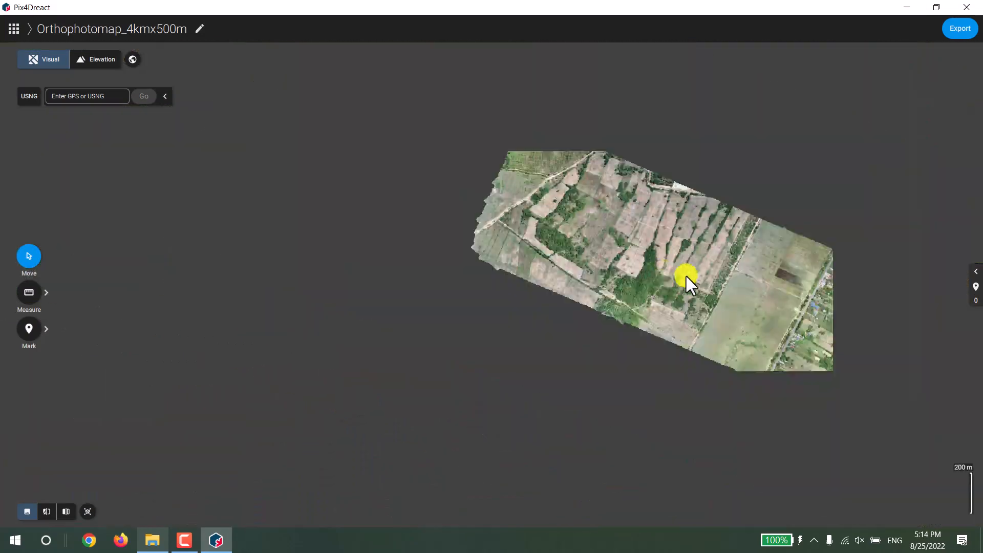
scroll(835, 301, "up", 8)
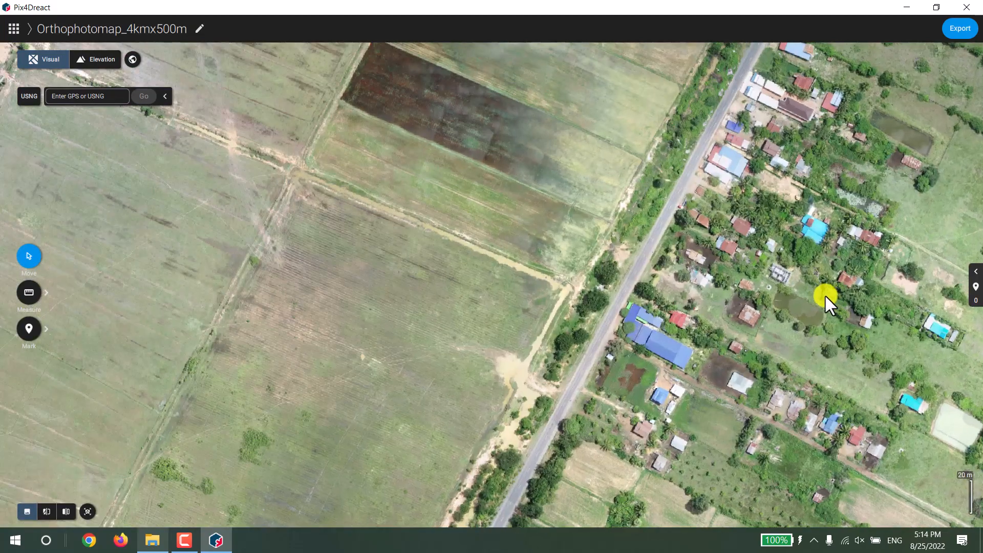
scroll(698, 224, "up", 2)
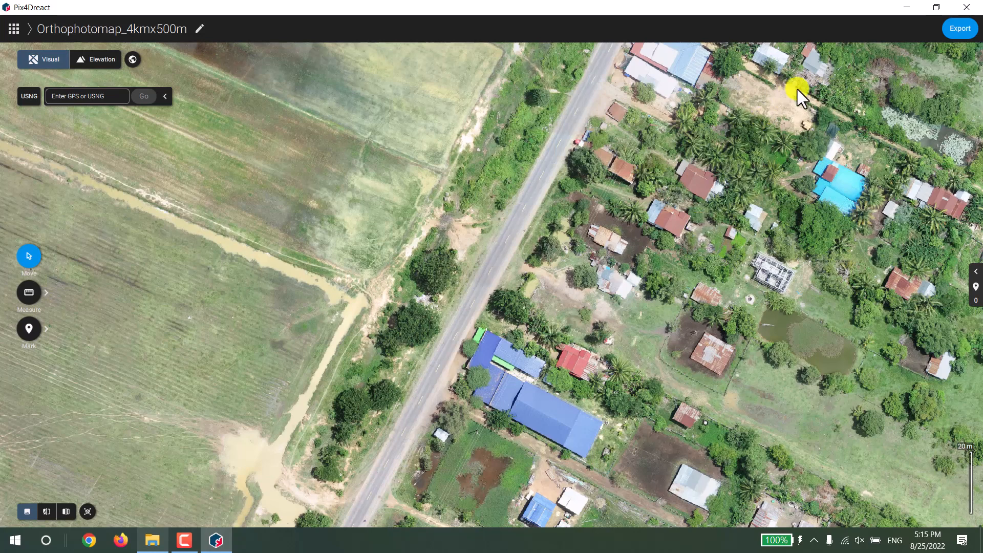
left_click(951, 27)
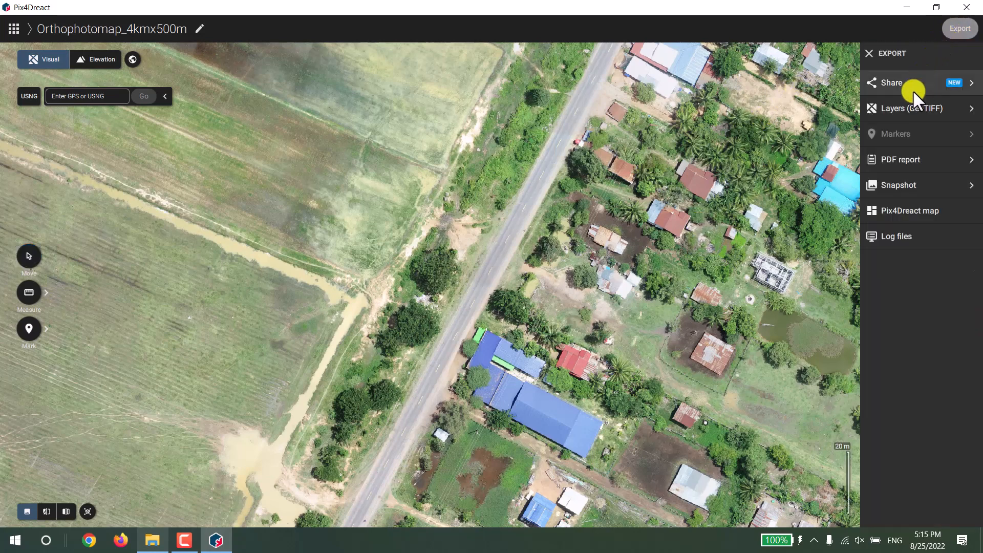
left_click(902, 113)
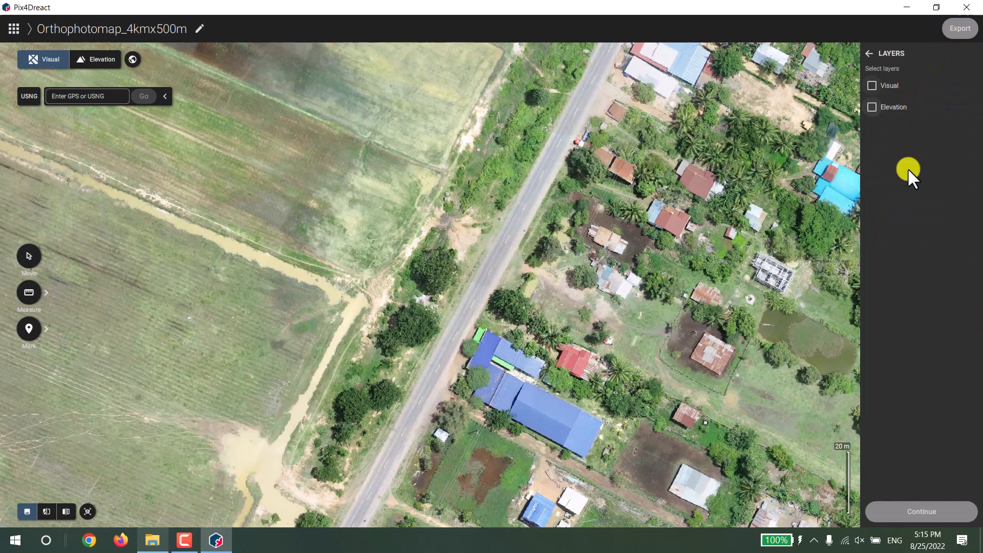
left_click(888, 84)
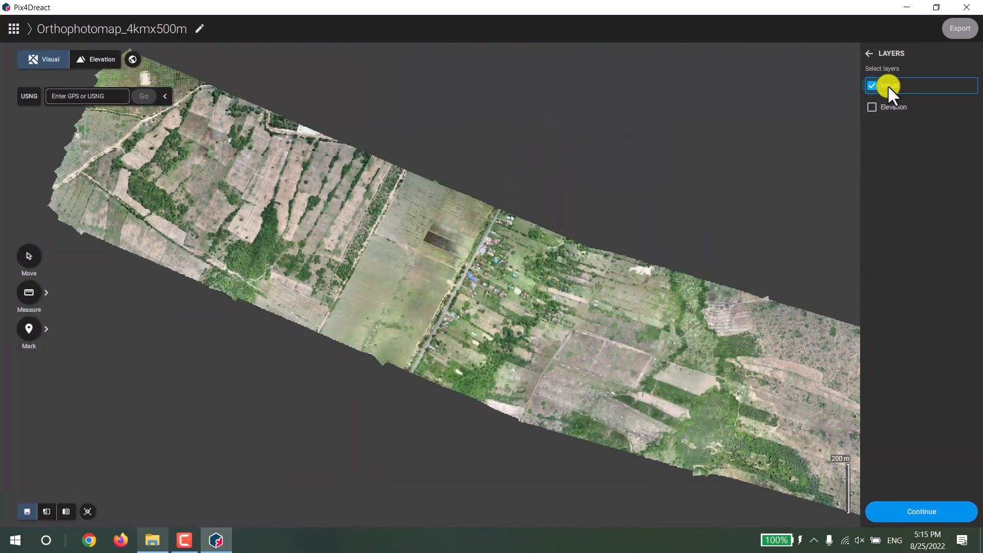
left_click(906, 507)
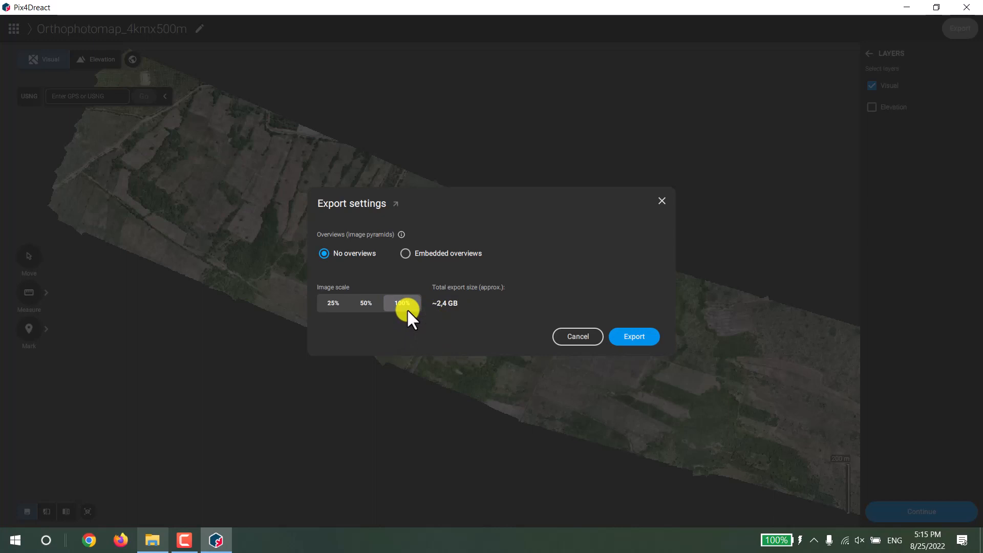
left_click(634, 337)
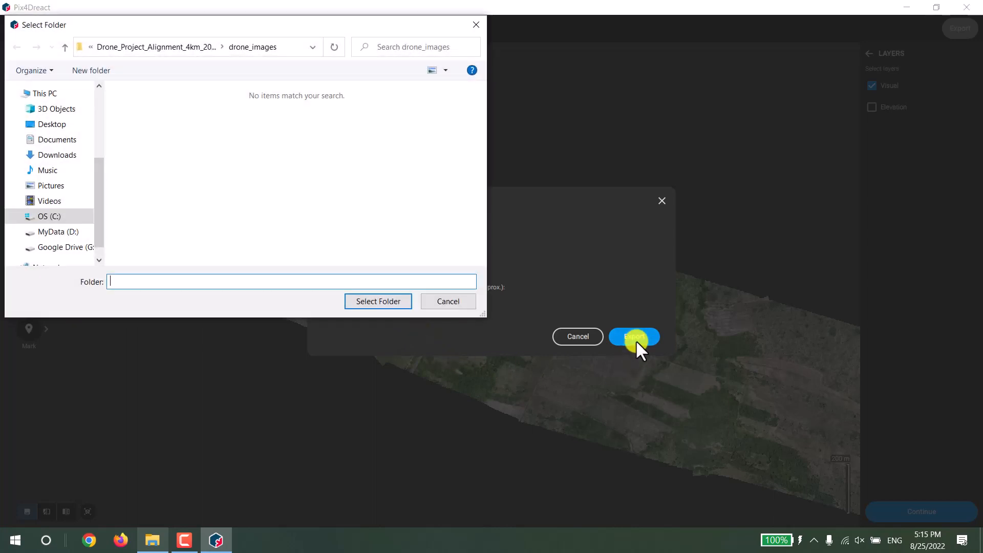
left_click(149, 49)
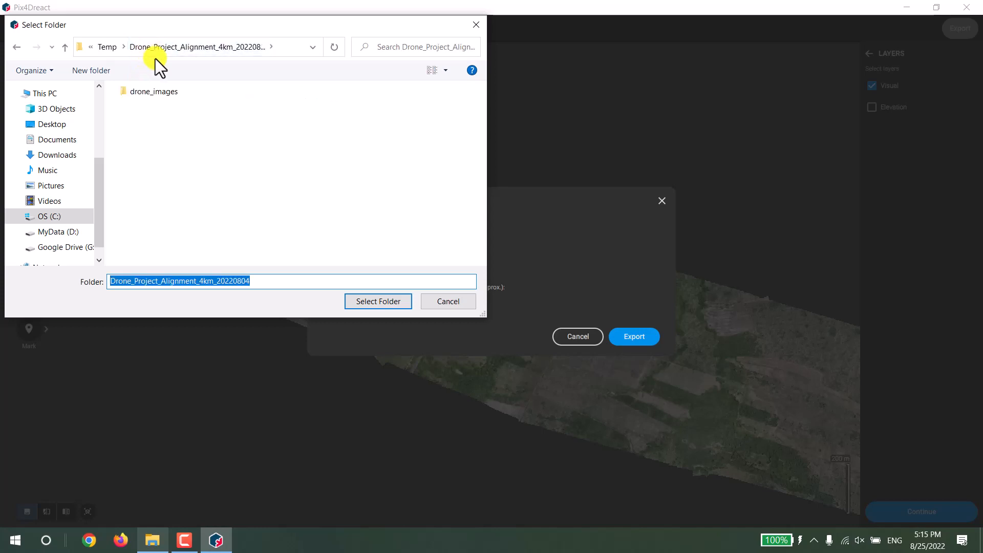
left_click(364, 306)
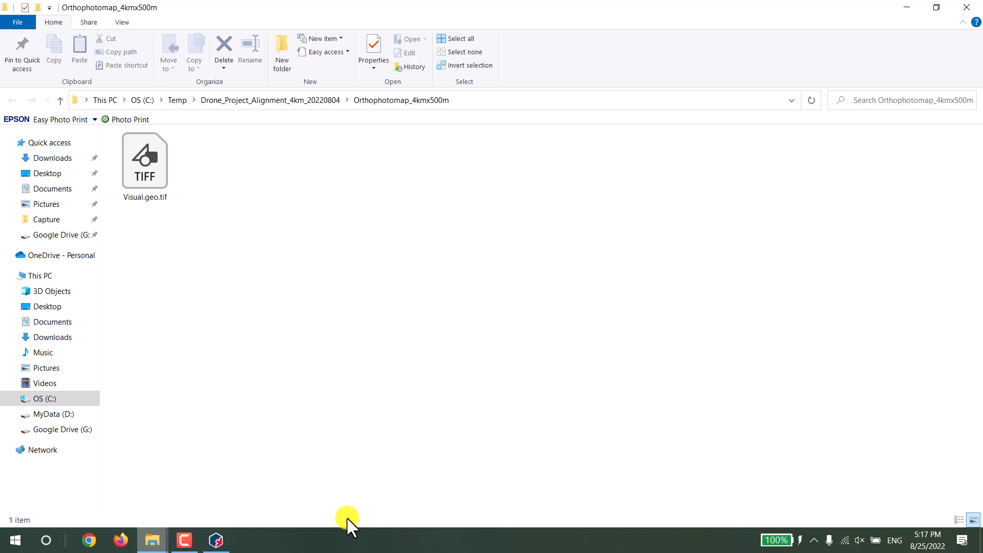
Rename the exported Visual.geo.tif as Orthophotomap_4kmx500m.tif, reusing the name copied from its folder path
left_click(464, 103)
left_click_drag(406, 100, 260, 105)
key("ctrl+c")
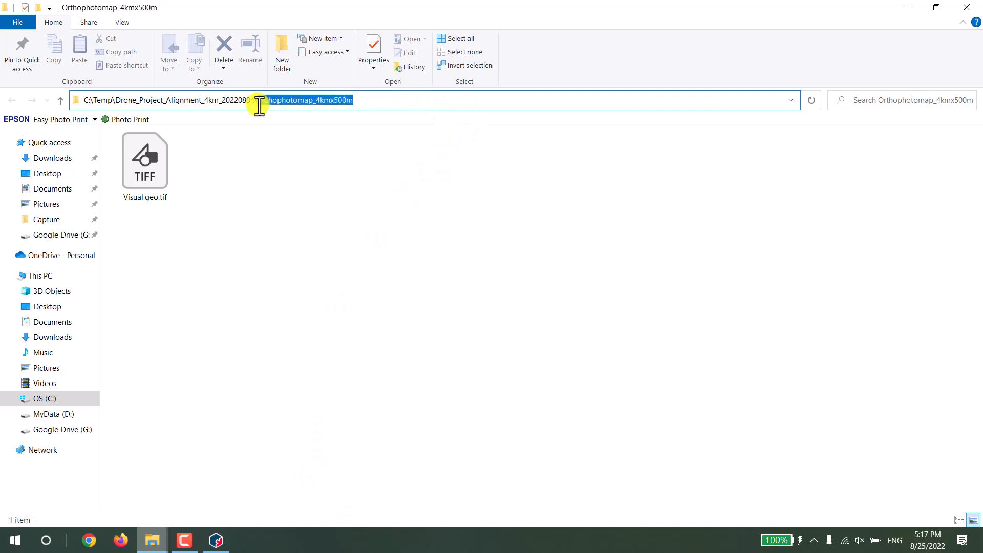
left_click(126, 195)
key("F2")
key("ctrl+v")
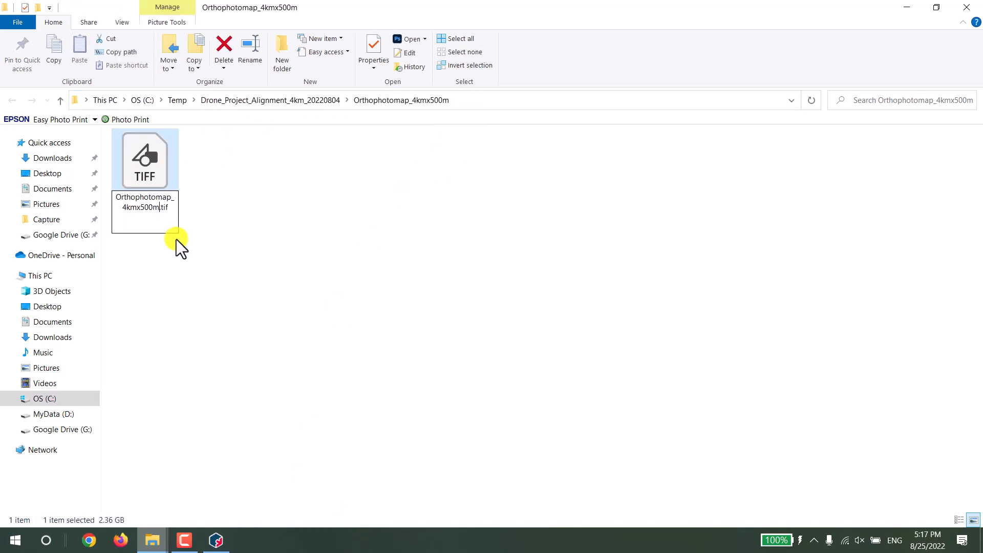
key("Return")
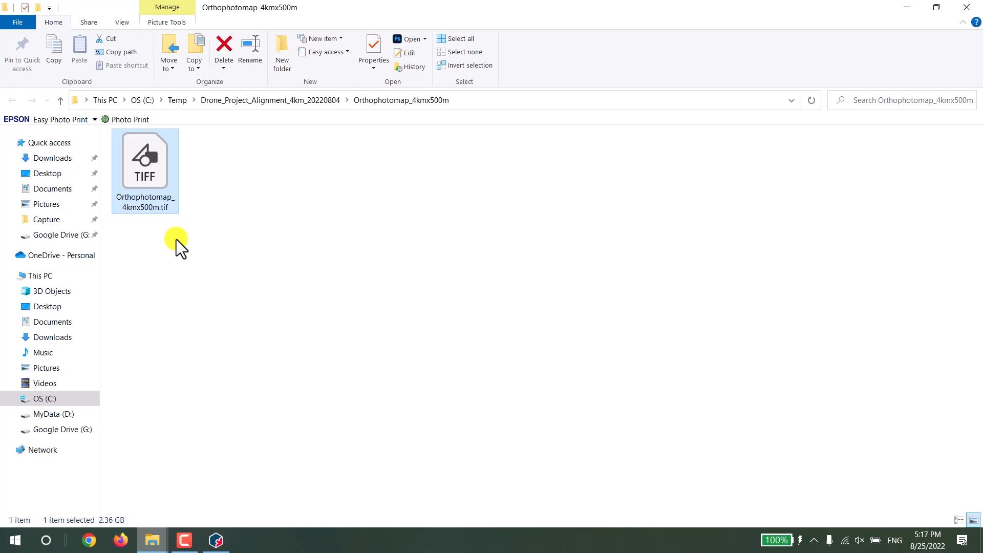
Launch ArcMap 10.8 and dismiss its Getting Started dialog to work in a blank map
left_click(3, 548)
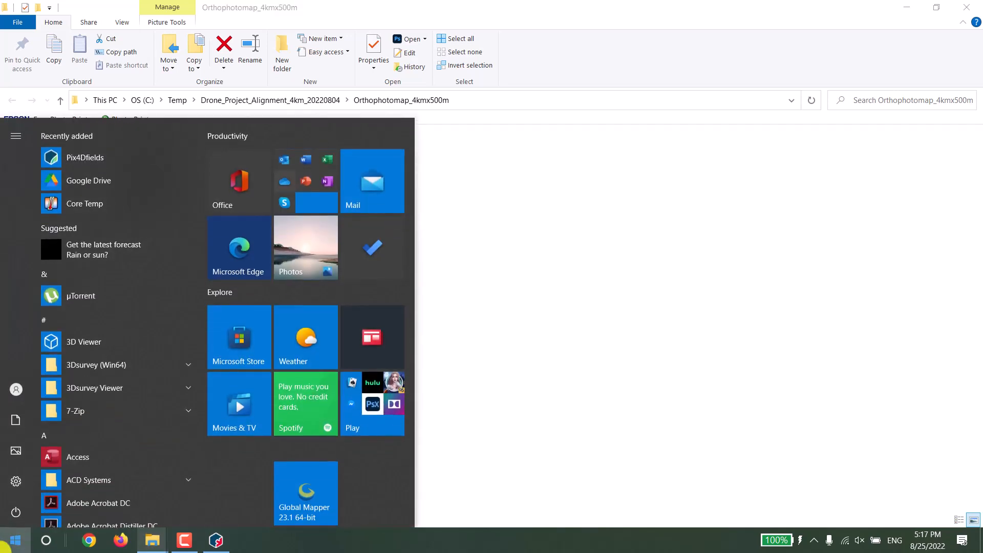
type("arc")
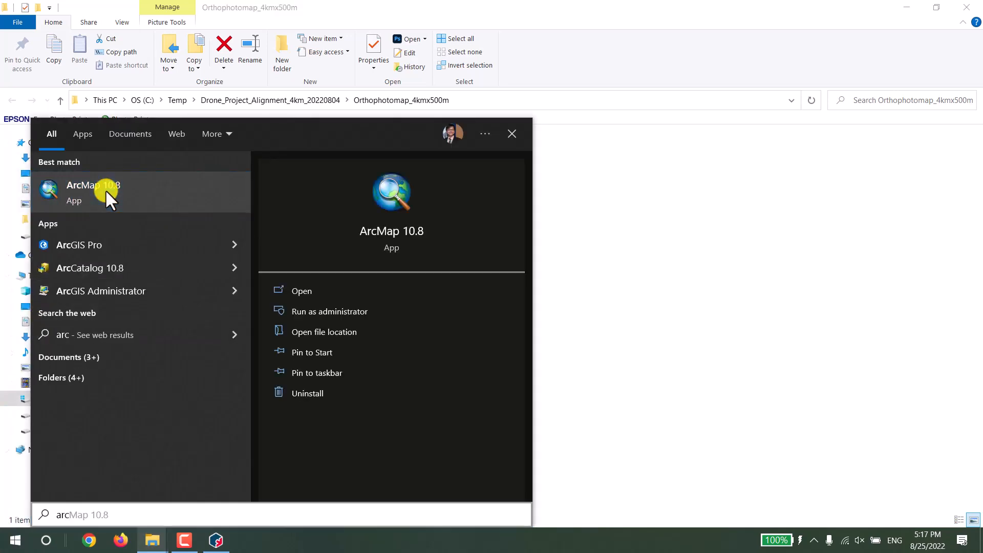
left_click(105, 189)
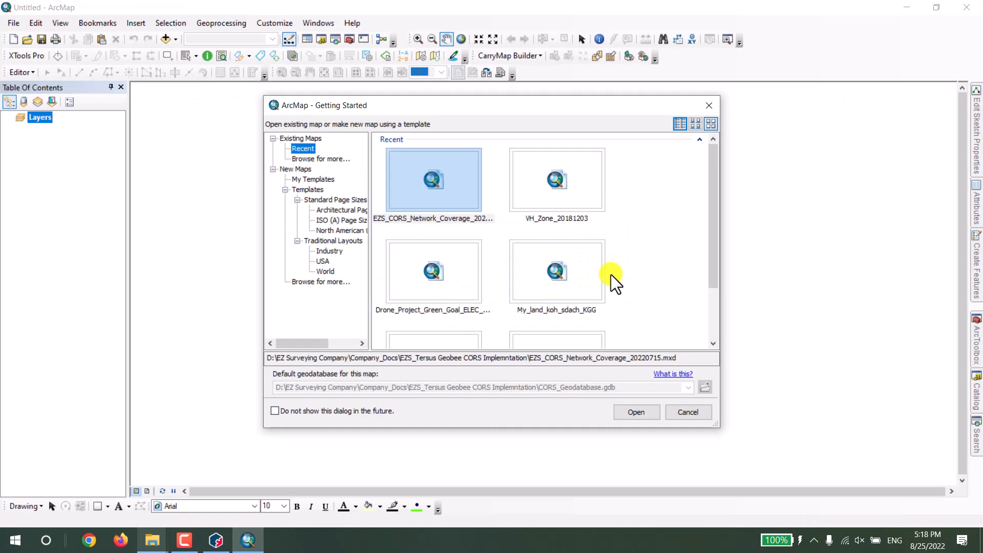
left_click(702, 105)
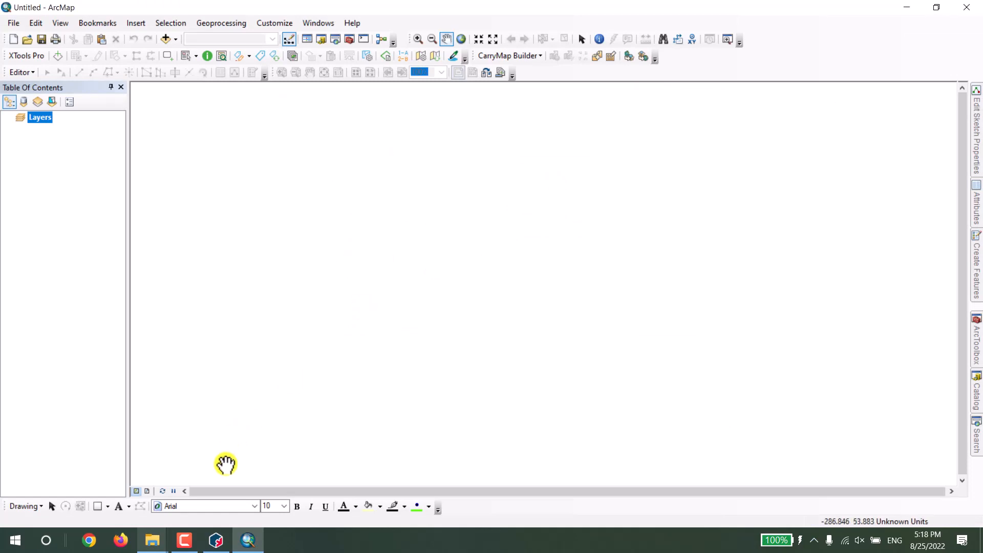
Add Orthophotomap_4kmx500m.tif from its File Explorer folder to the blank map and build its pyramids with Nearest Neighbor resampling and default compression
mouse_move(153, 542)
left_click(202, 483)
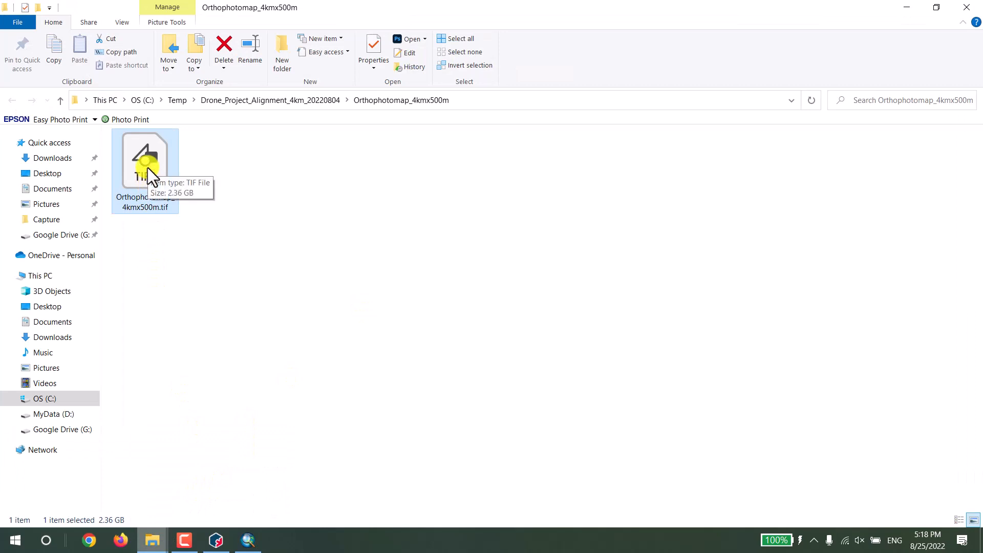
left_click_drag(147, 167, 386, 282)
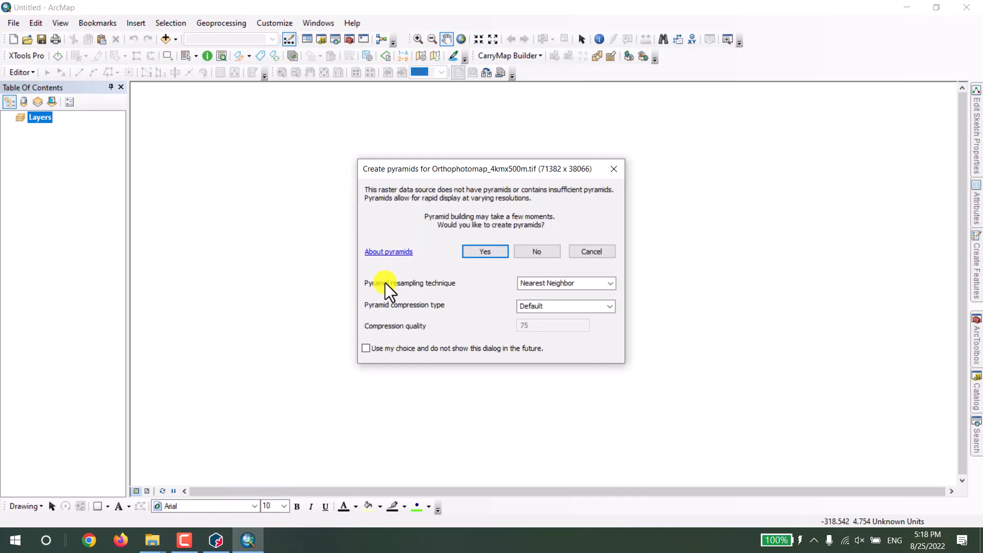
left_click(477, 252)
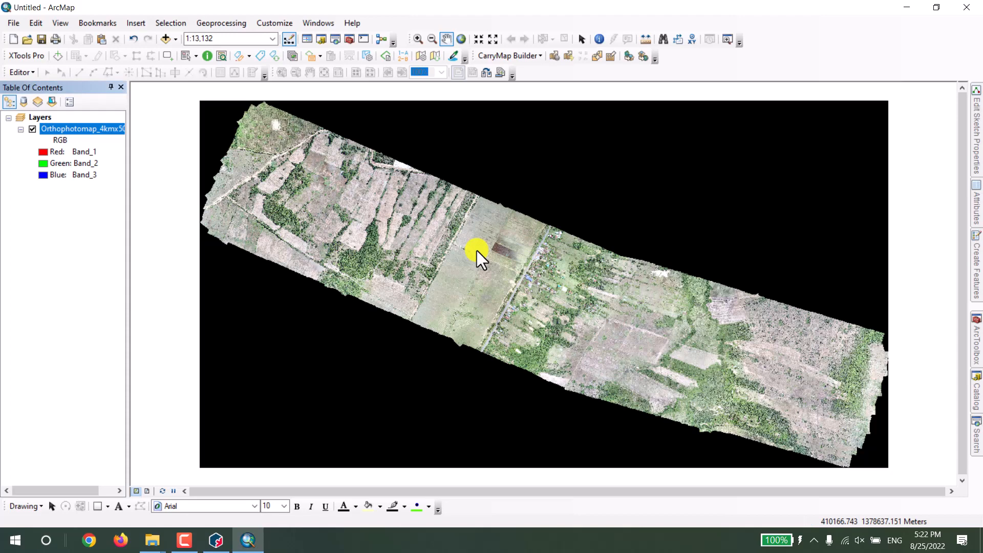
Examine the orthophoto layer's source properties for its cell size, extent and XY coordinate system
right_click(87, 130)
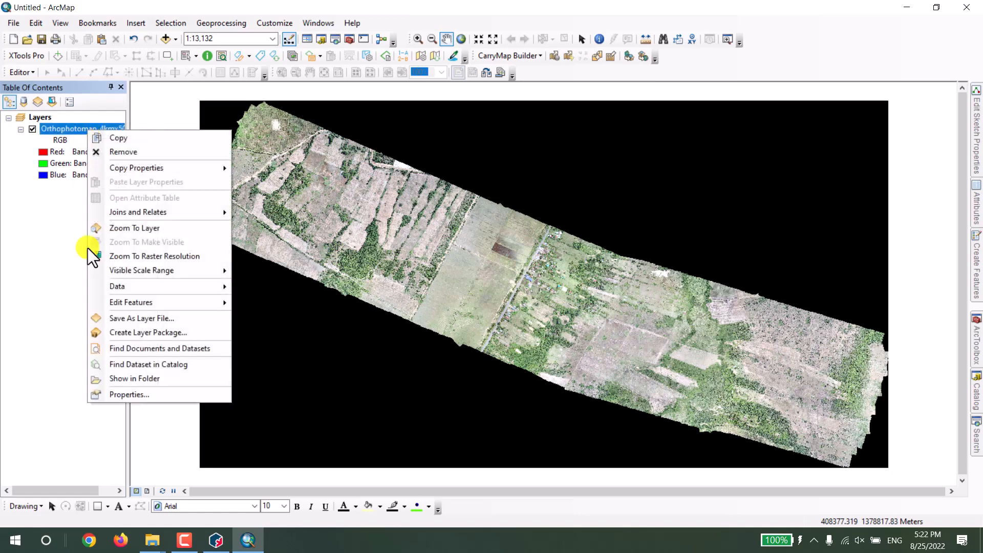
left_click(109, 396)
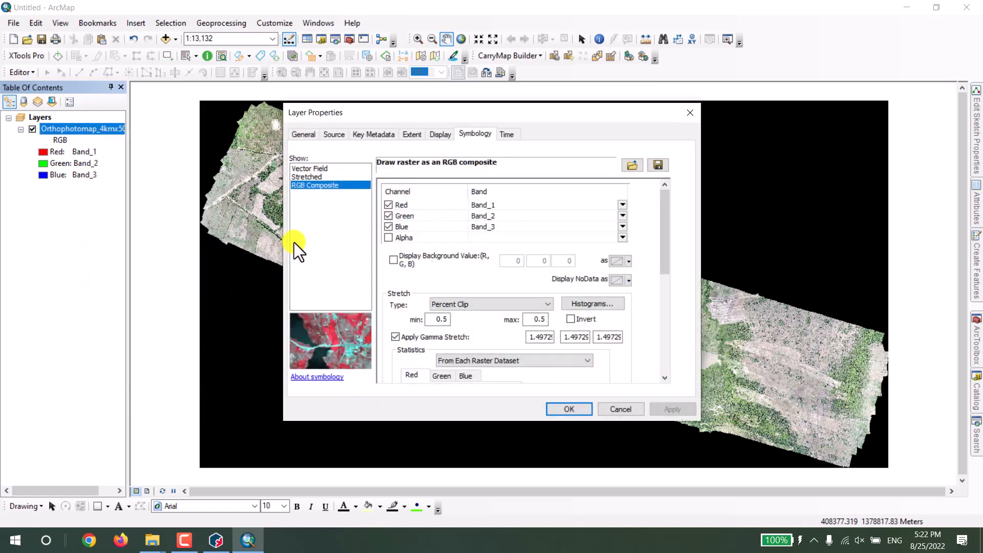
left_click(334, 136)
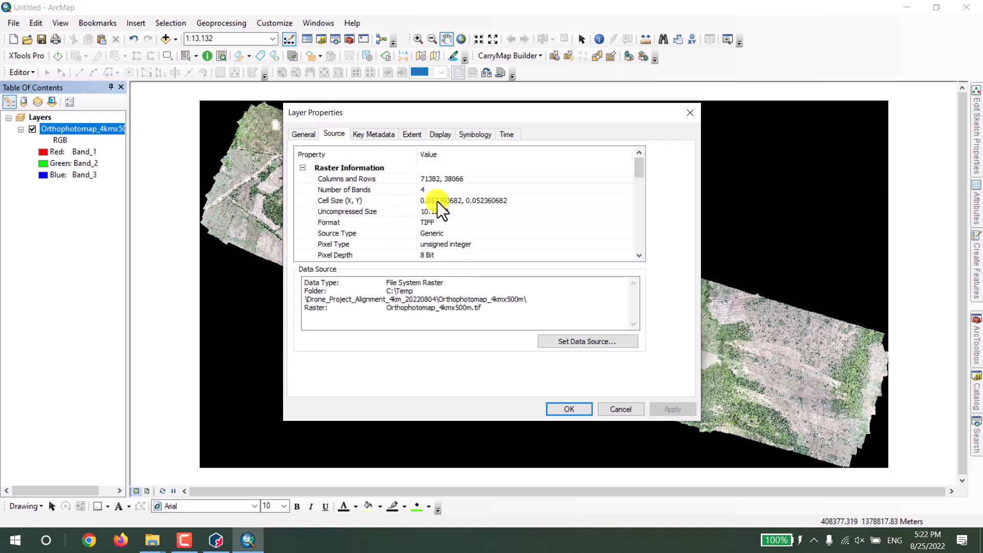
left_click(437, 201)
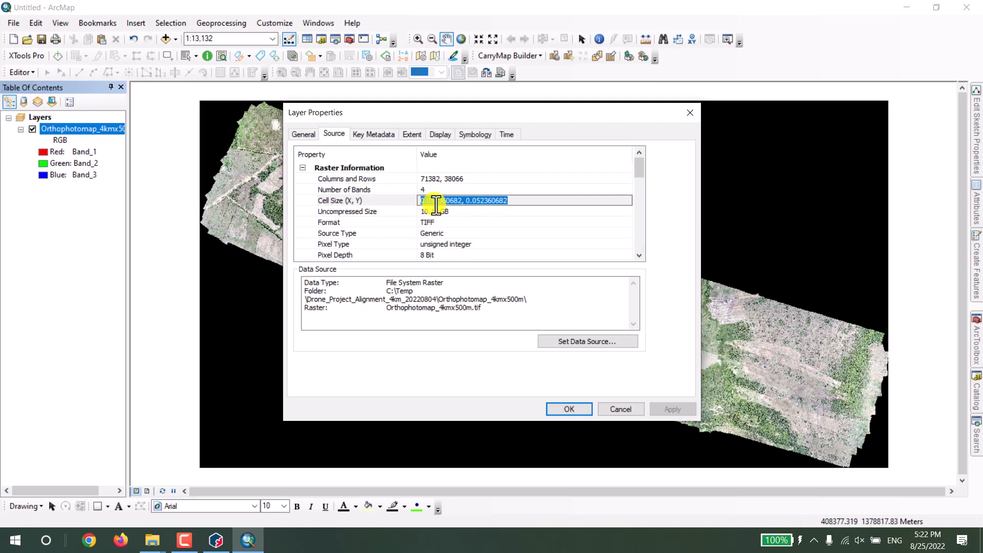
scroll(436, 205, "down", 2)
scroll(435, 205, "down", 4)
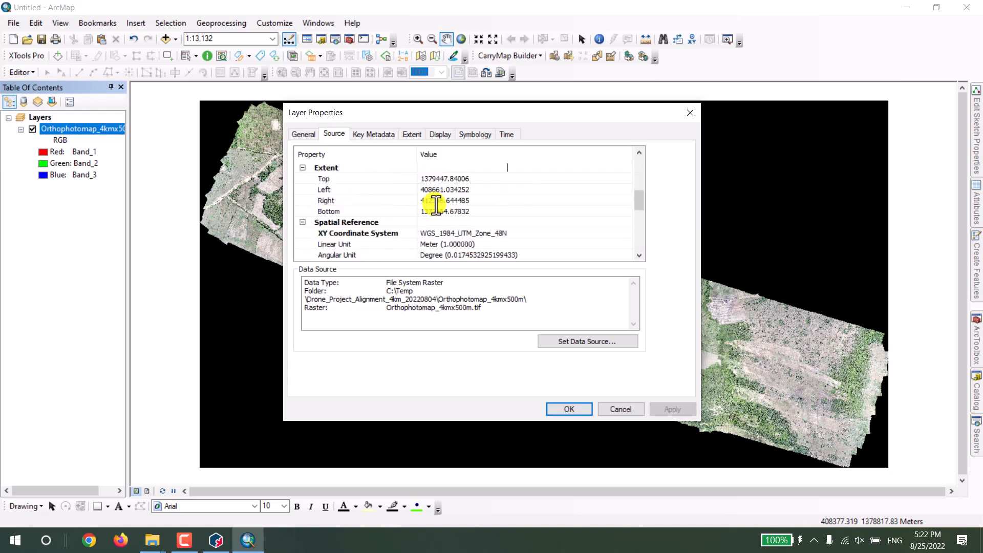
left_click(436, 200)
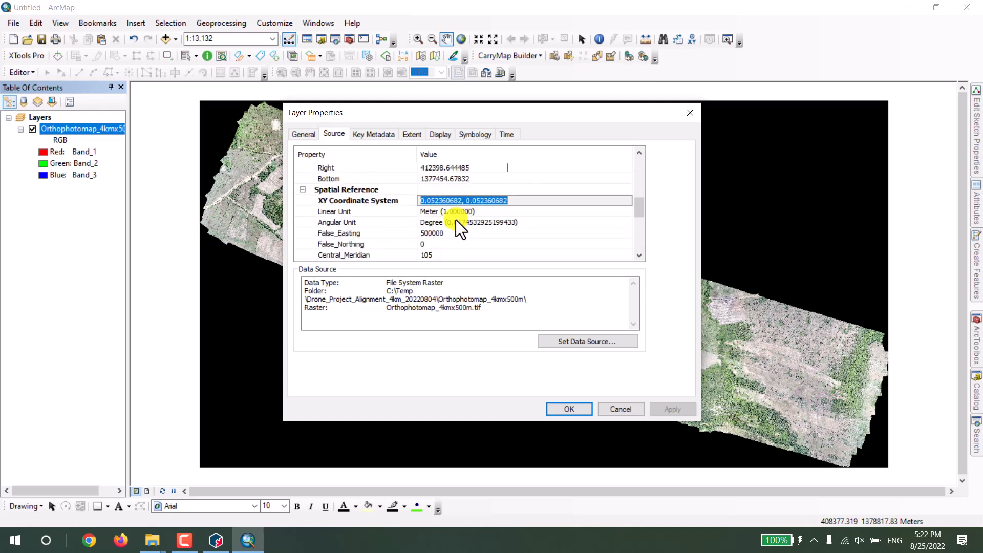
left_click(468, 190)
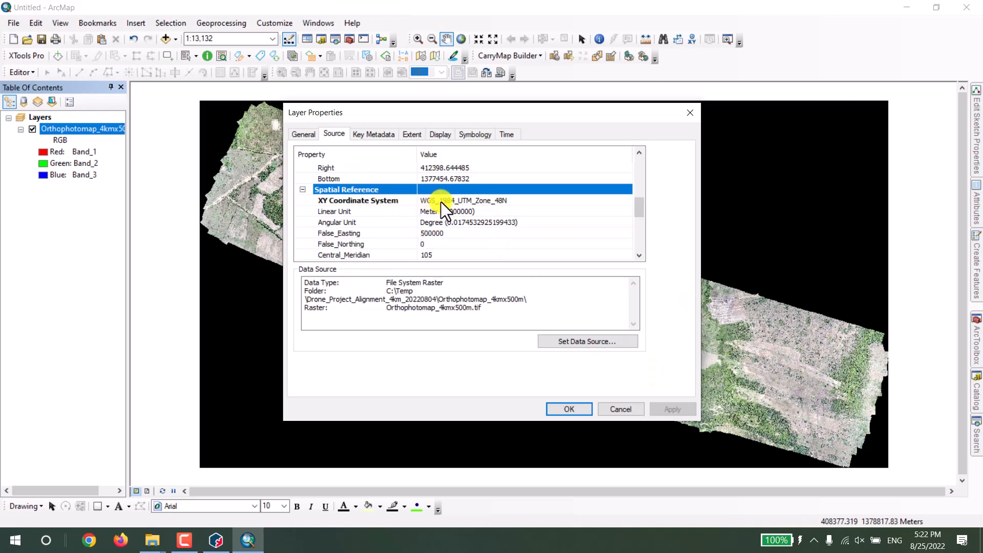
Enable the Alpha channel in the orthophoto layer's RGB Composite symbology and assign it Band_4 to hide the black background
left_click(475, 134)
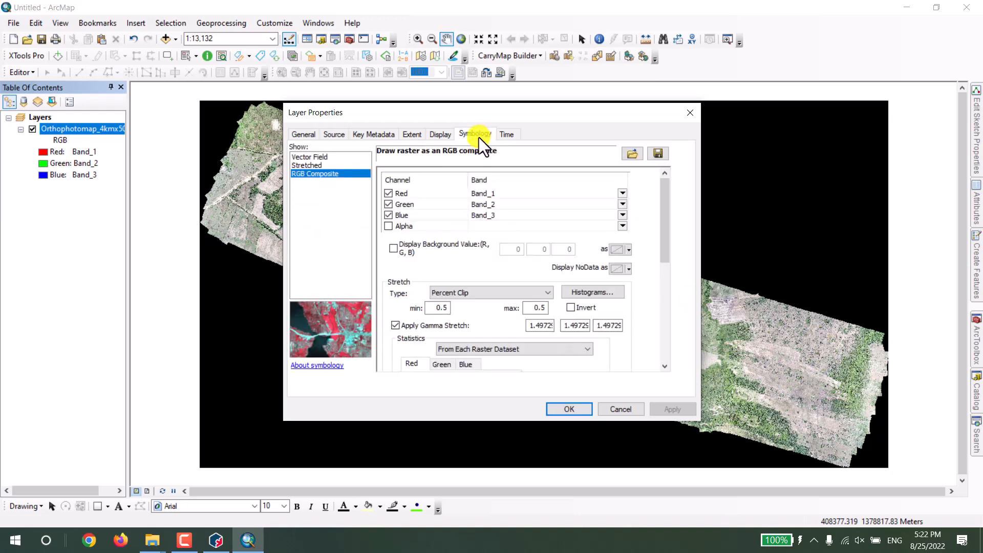
left_click(388, 226)
left_click(495, 225)
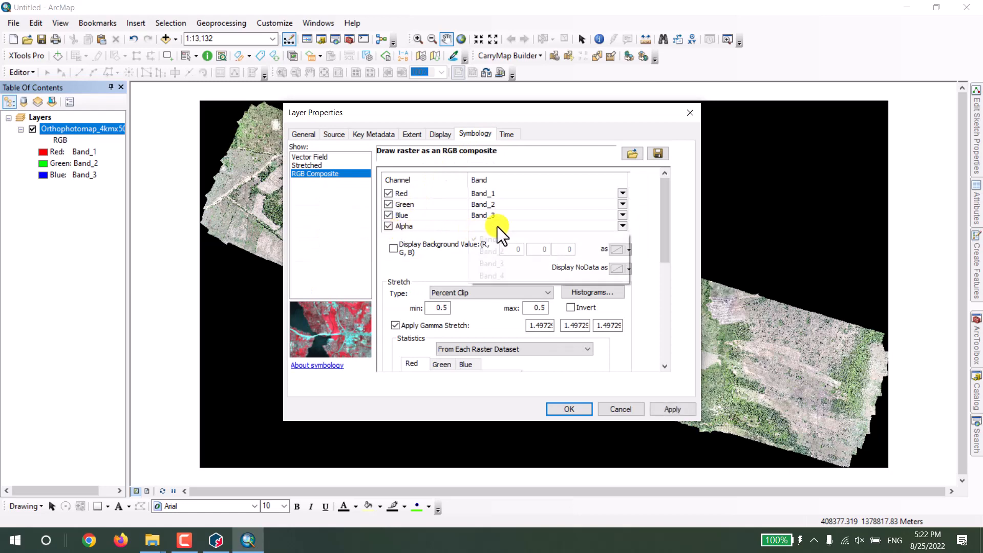
left_click(492, 275)
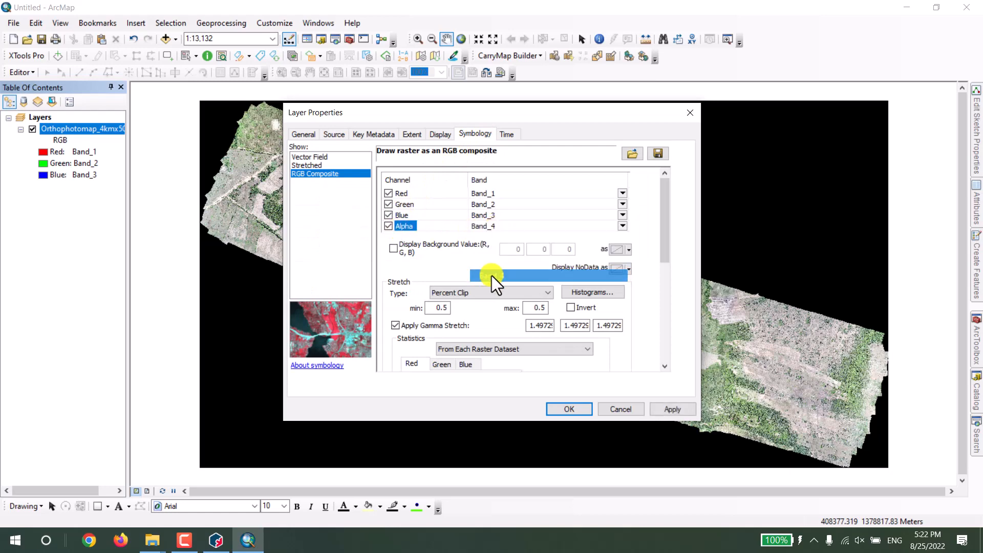
left_click(685, 408)
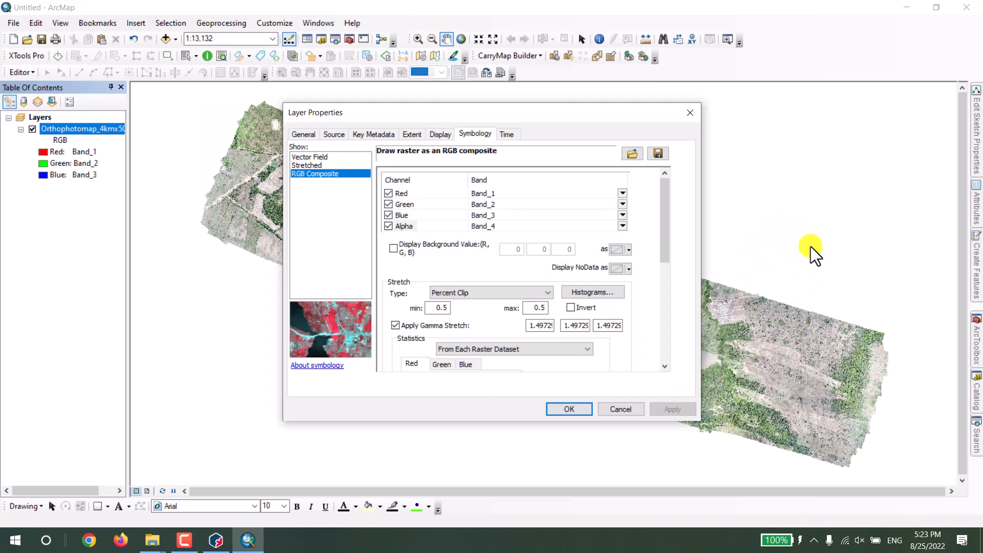
left_click(559, 409)
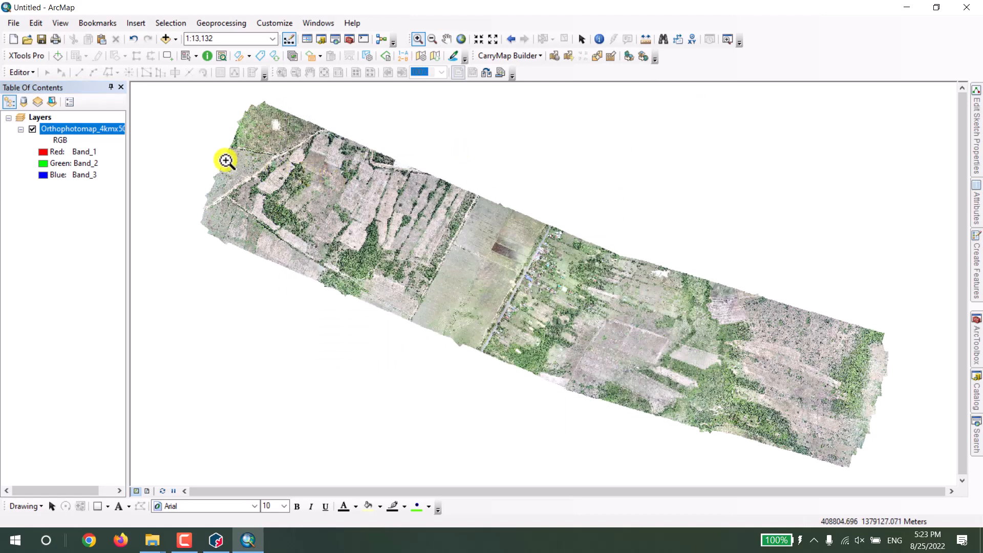
Examine the image detail of the tree lines and farm fields in the western part of the orthophoto
left_click_drag(221, 154, 358, 249)
left_click(553, 287)
left_click_drag(453, 154, 638, 271)
left_click(446, 40)
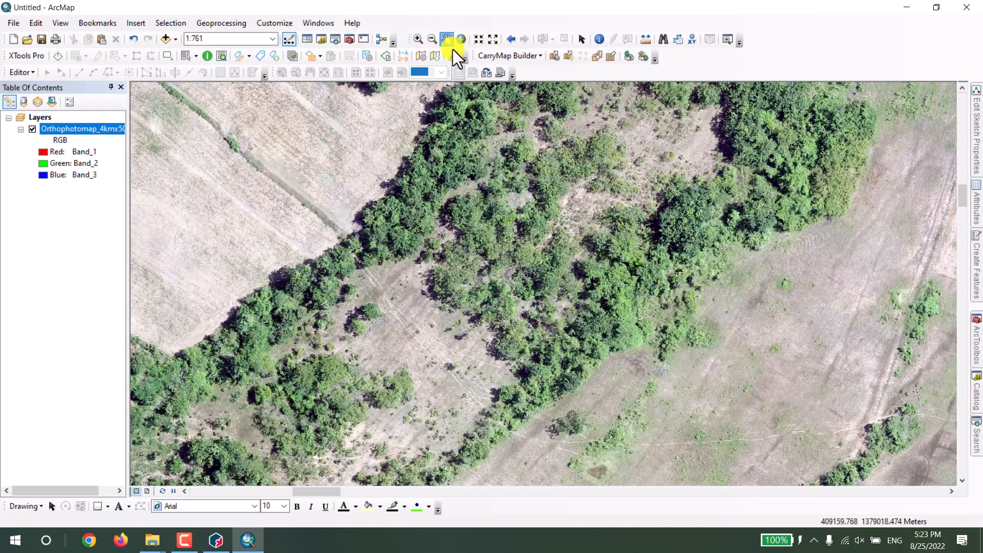
left_click_drag(562, 292, 687, 323)
left_click_drag(701, 271, 473, 486)
left_click_drag(647, 215, 341, 486)
left_click_drag(602, 388, 401, 297)
left_click_drag(637, 274, 465, 503)
left_click_drag(538, 401, 347, 133)
left_click_drag(527, 389, 368, 124)
left_click_drag(505, 301, 340, 120)
left_click_drag(554, 351, 349, 155)
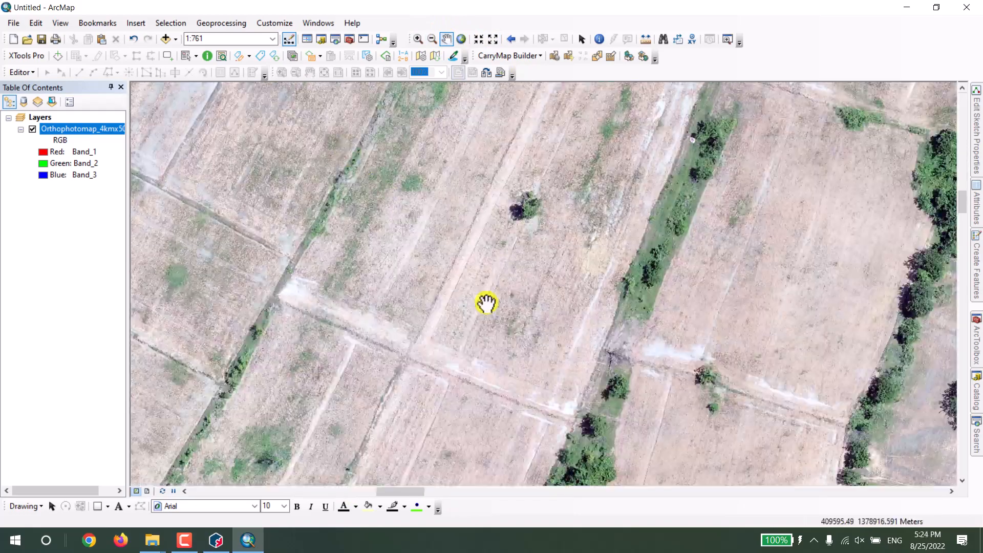
left_click_drag(596, 382, 274, 131)
scroll(453, 284, "down", 3)
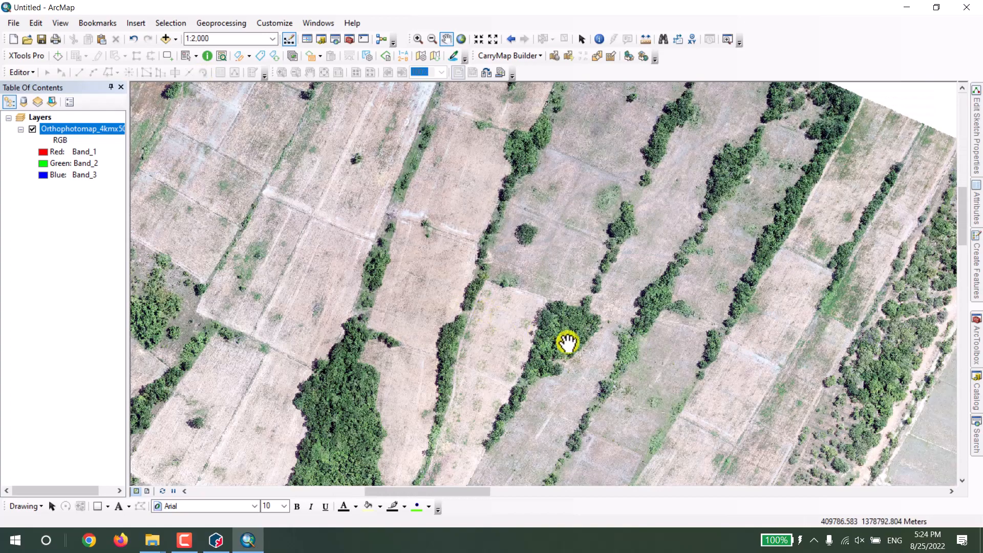
Examine the image detail of the road, houses and surrounding plots in the middle of the orthophoto
left_click_drag(566, 340, 59, 67)
left_click_drag(385, 221, 416, 353)
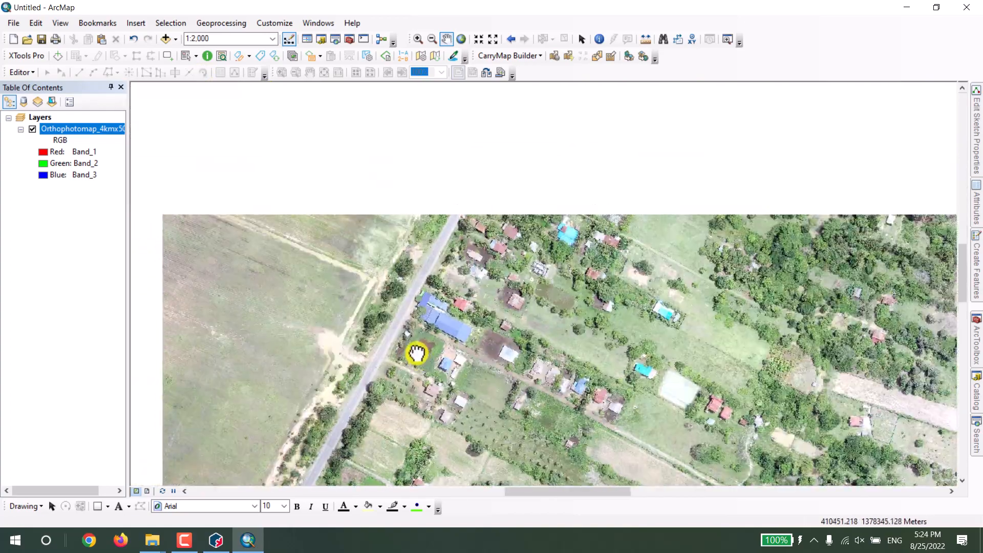
scroll(506, 228, "up", 4)
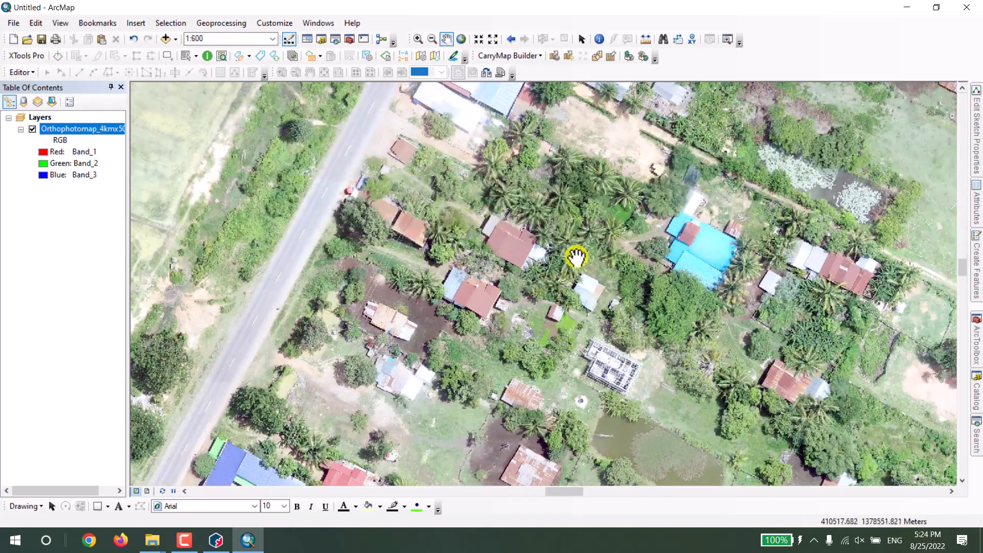
left_click_drag(576, 258, 528, 149)
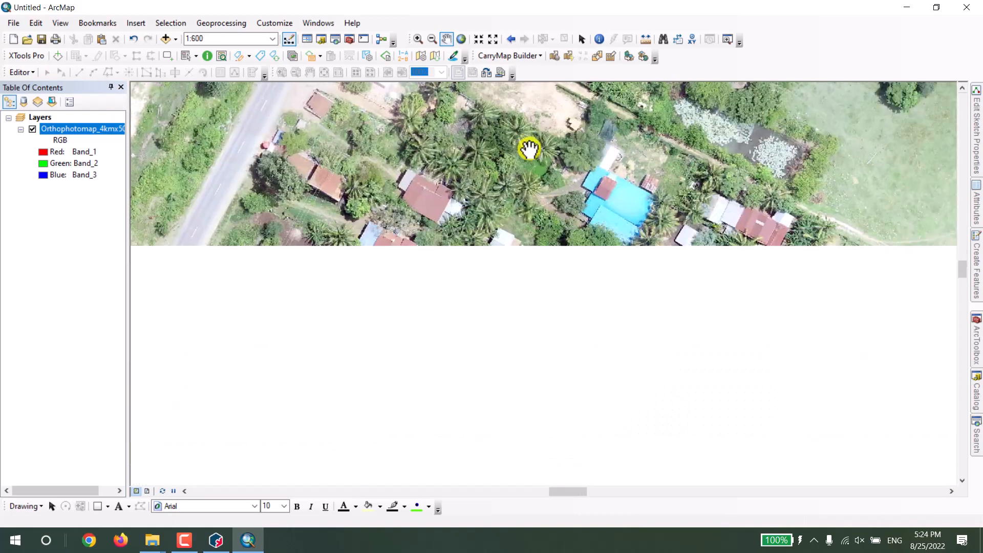
left_click_drag(561, 354, 623, 141)
left_click_drag(548, 279, 707, 127)
left_click_drag(614, 272, 593, 47)
left_click_drag(639, 260, 743, 70)
left_click_drag(686, 255, 837, 72)
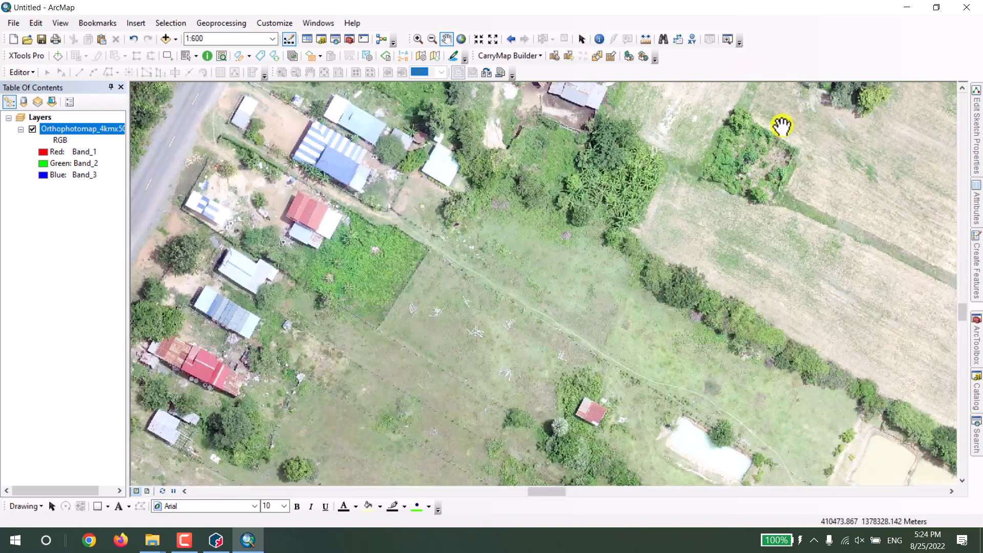
Examine the orchard, woodland and bare fields in the eastern part of the orthophoto at close scale
scroll(705, 219, "up", 5)
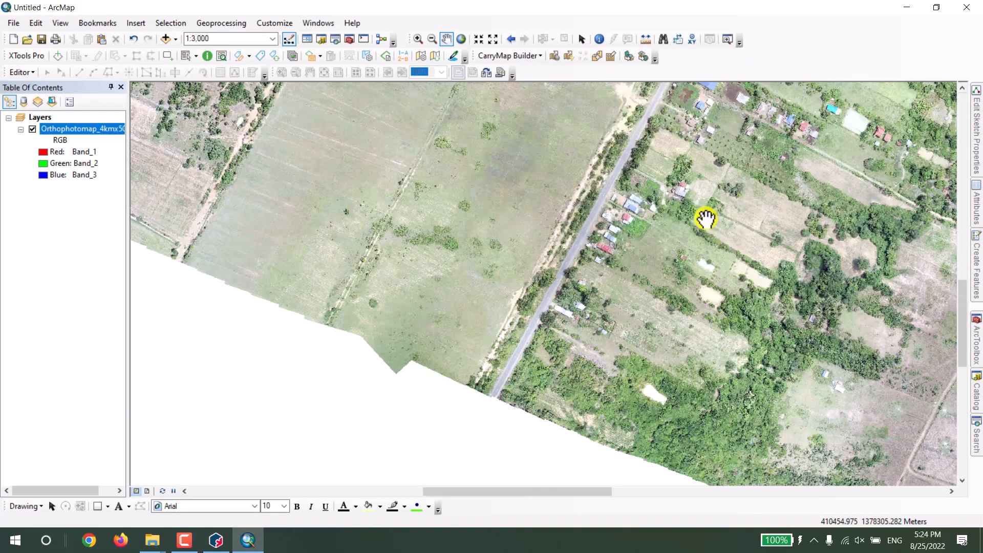
scroll(705, 219, "up", 2)
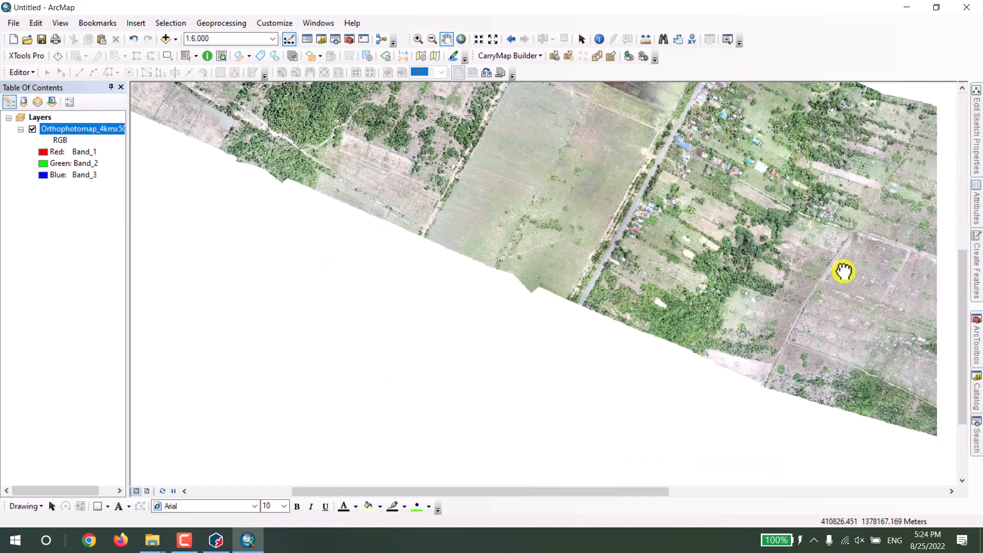
scroll(595, 269, "down", 6)
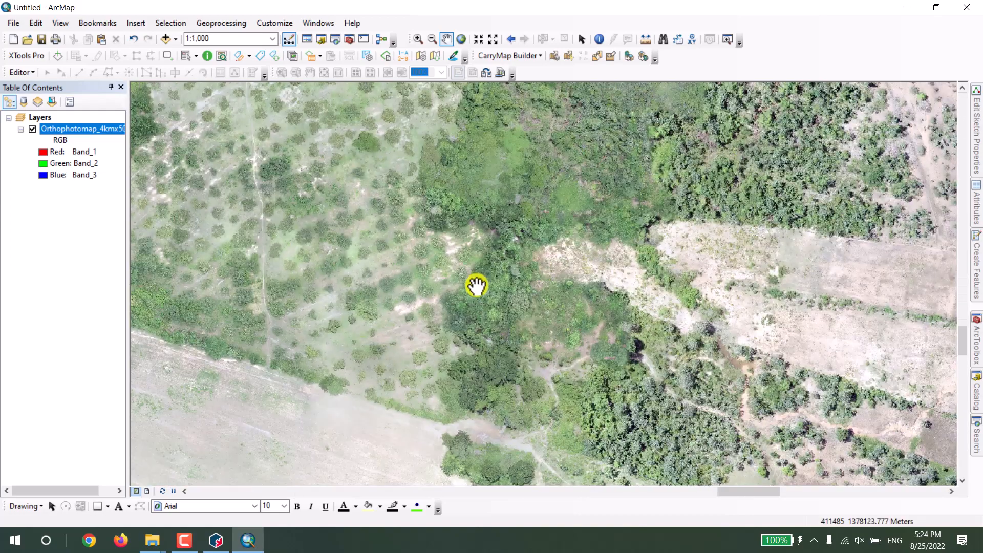
left_click_drag(427, 283, 625, 405)
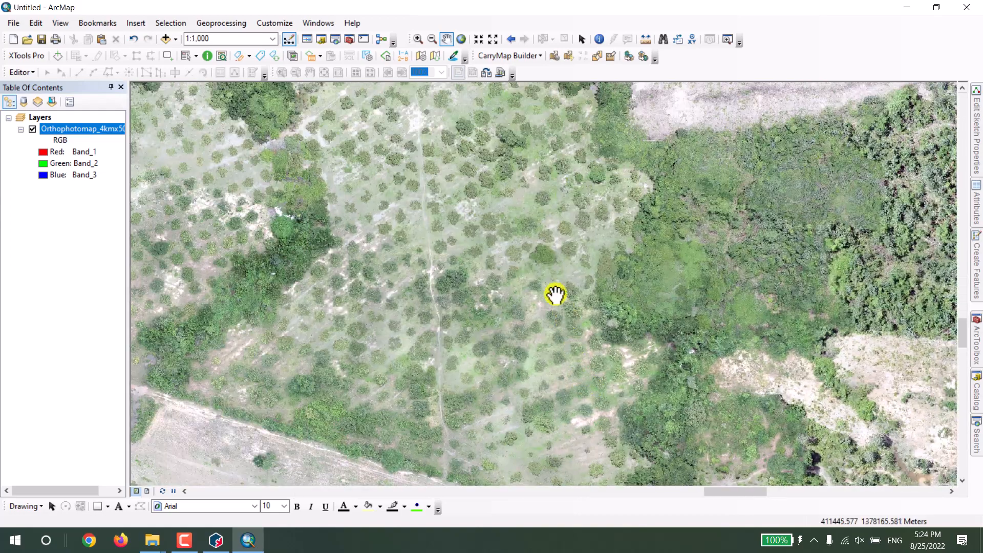
left_click_drag(549, 233, 630, 446)
scroll(643, 399, "down", 2)
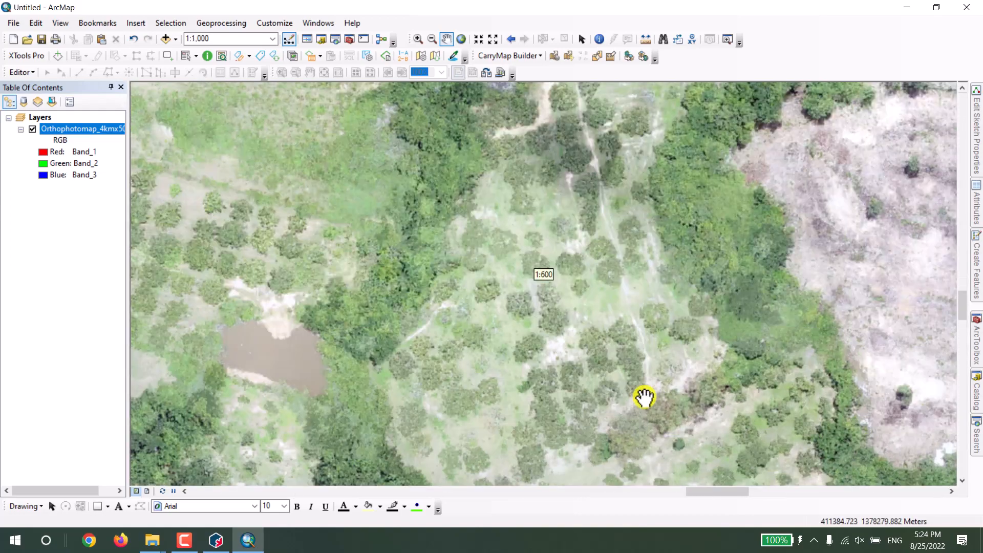
left_click_drag(706, 443, 665, 110)
left_click_drag(670, 256, 662, 121)
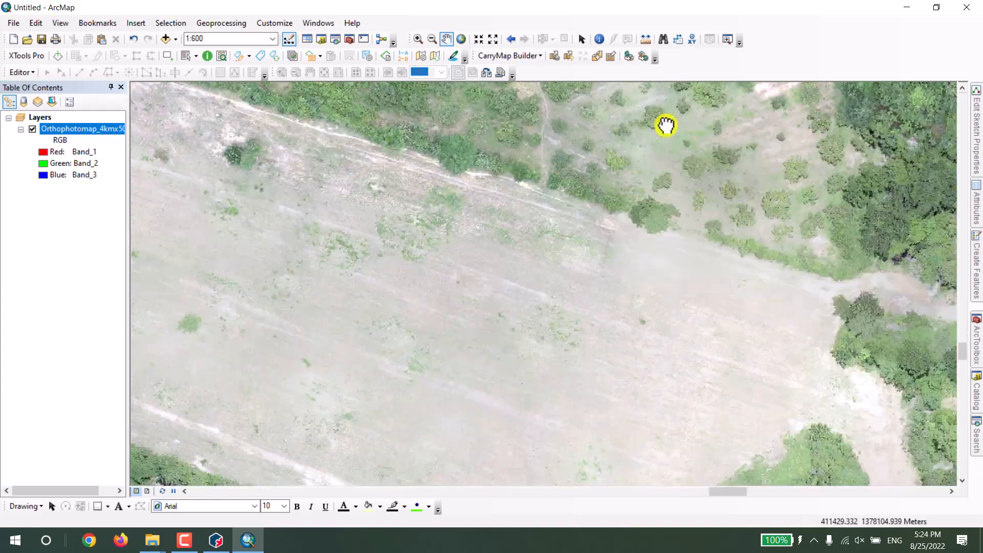